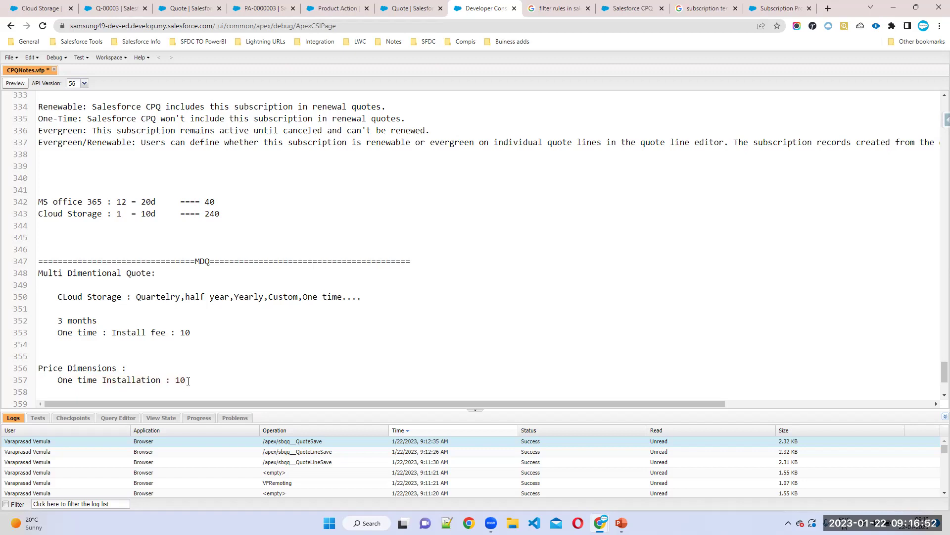
Add the line "Yearly : 20" under Price Dimensions in the CPQNotes page and save the file.
{"action": "type", "text": "Yearly :"}
{"action": "scroll", "coordinate": [189, 376], "scroll_direction": "down", "scroll_amount": 3}
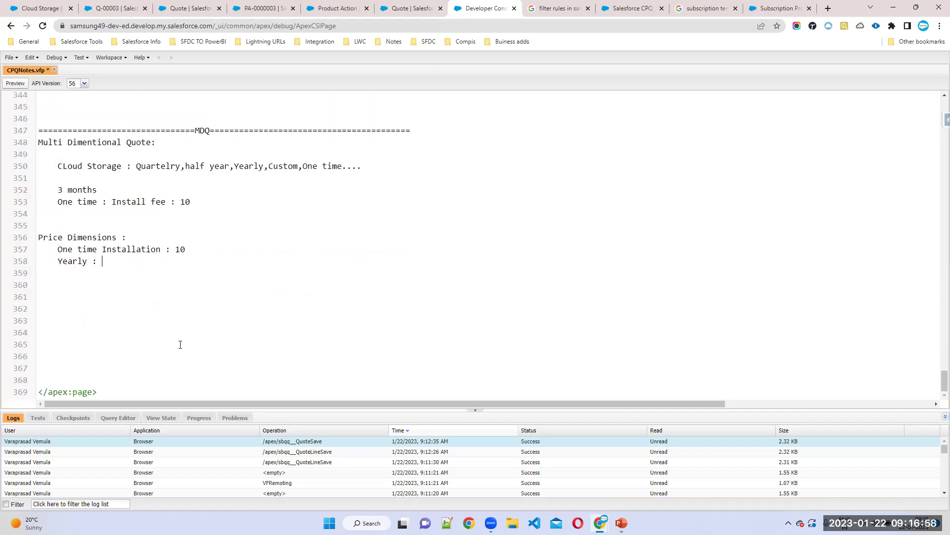
{"action": "type", "text": "20"}
{"action": "left_click_drag", "start_coordinate": [15, 250], "coordinate": [178, 260]}
{"action": "left_click", "coordinate": [230, 283]}
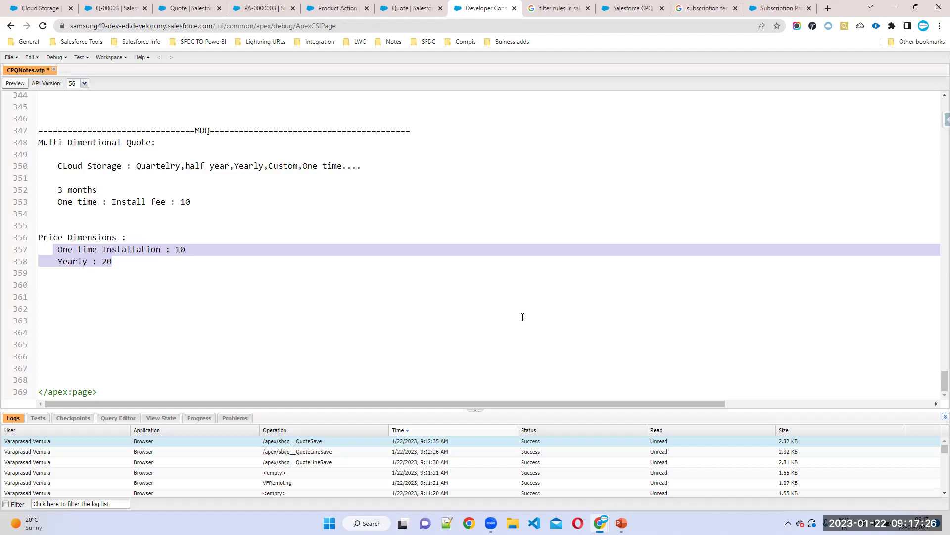
{"action": "left_click", "coordinate": [111, 263]}
{"action": "key", "text": "ctrl+s"}
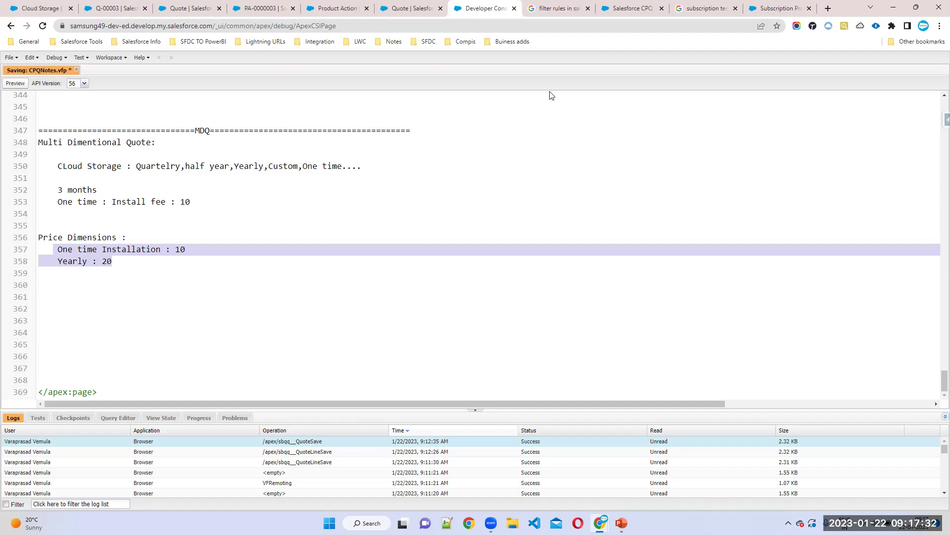
Go to the Cloud Storage product record and review its Price Books and Price Dimensions related lists.
{"action": "left_click", "coordinate": [200, 7]}
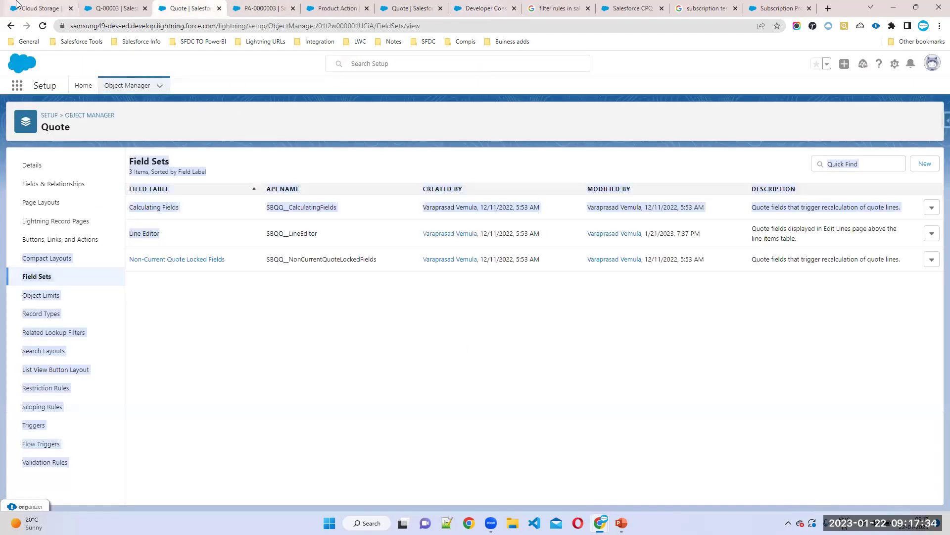
{"action": "left_click", "coordinate": [48, 7]}
{"action": "scroll", "coordinate": [205, 369], "scroll_direction": "down", "scroll_amount": 1}
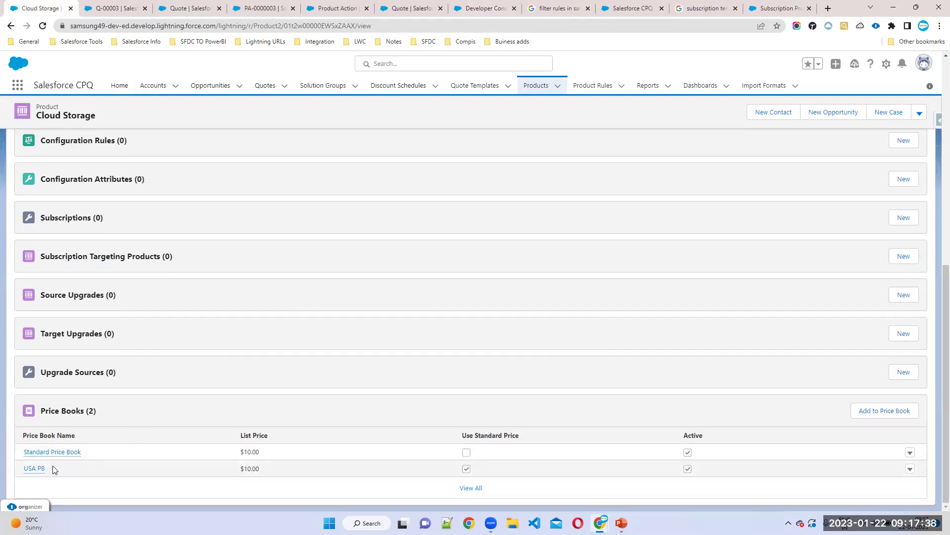
{"action": "left_click_drag", "start_coordinate": [52, 469], "coordinate": [234, 174]}
{"action": "scroll", "coordinate": [337, 337], "scroll_direction": "up", "scroll_amount": 10}
{"action": "left_click", "coordinate": [234, 174]}
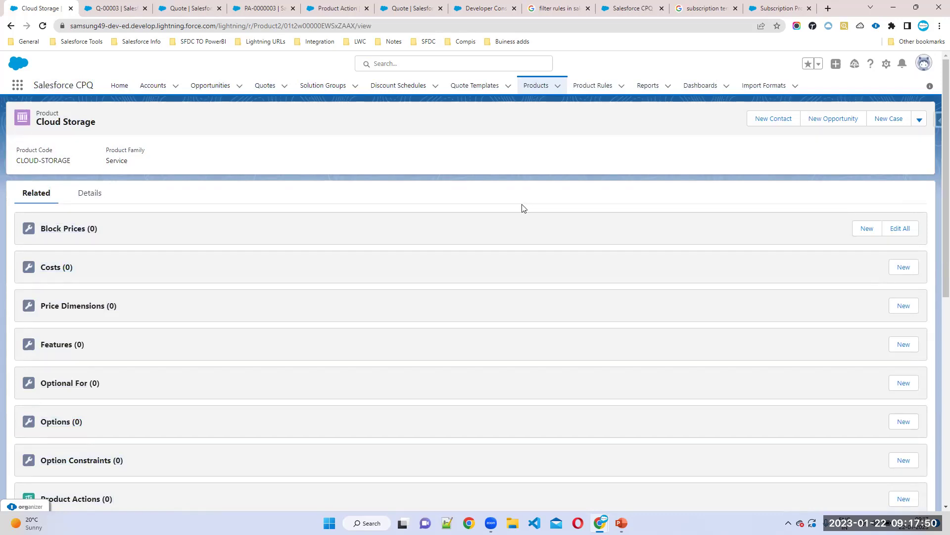
{"action": "scroll", "coordinate": [285, 323], "scroll_direction": "down", "scroll_amount": 3}
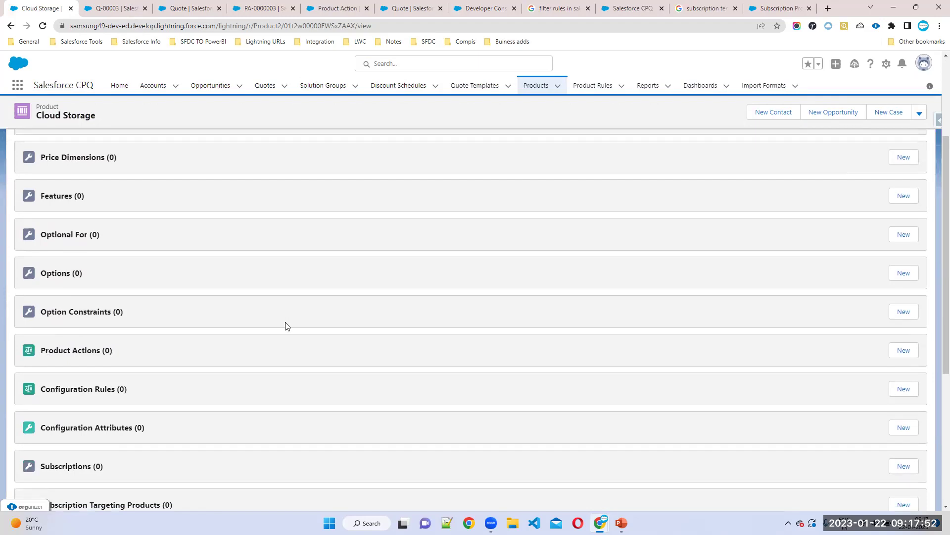
{"action": "scroll", "coordinate": [294, 297], "scroll_direction": "up", "scroll_amount": 3}
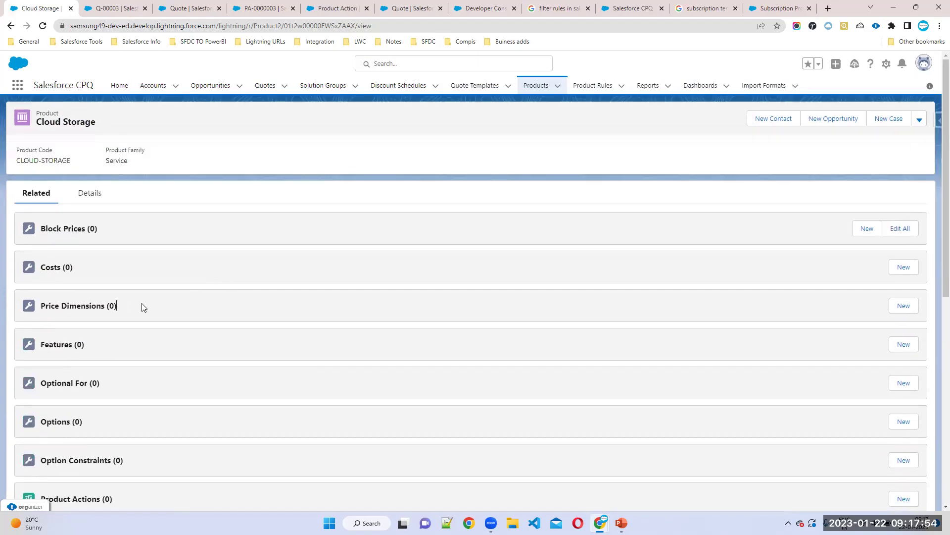
{"action": "left_click_drag", "start_coordinate": [216, 308], "coordinate": [27, 307]}
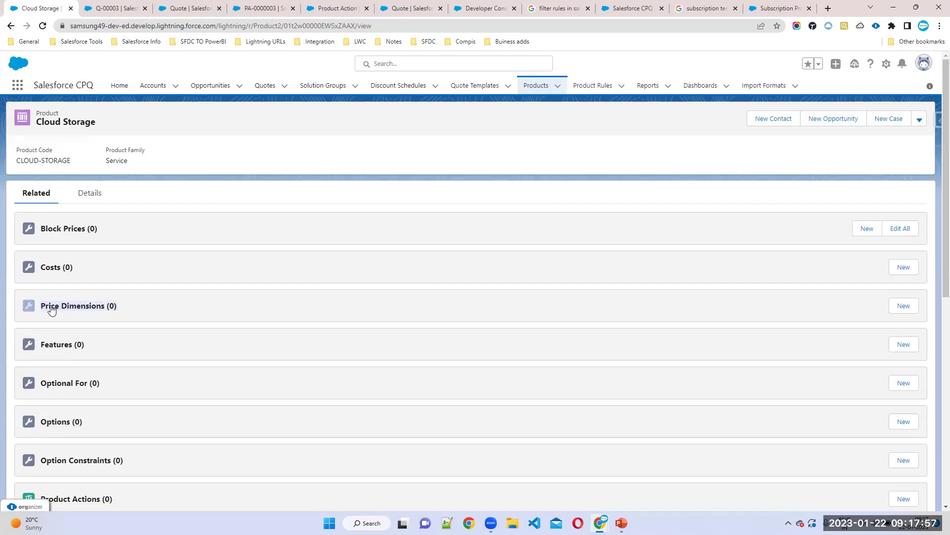
Start a new price dimension for Cloud Storage and name it Install Fee.
{"action": "left_click", "coordinate": [900, 307]}
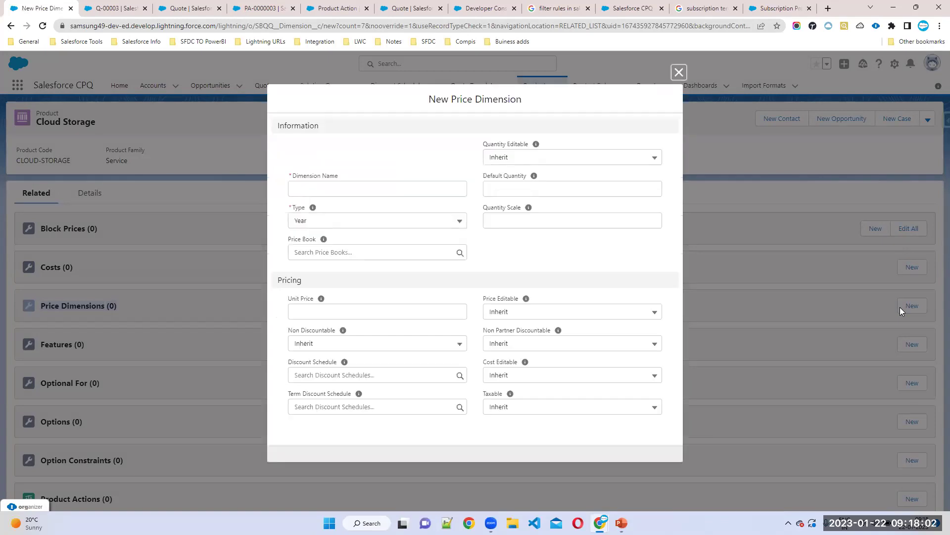
{"action": "left_click", "coordinate": [334, 184]}
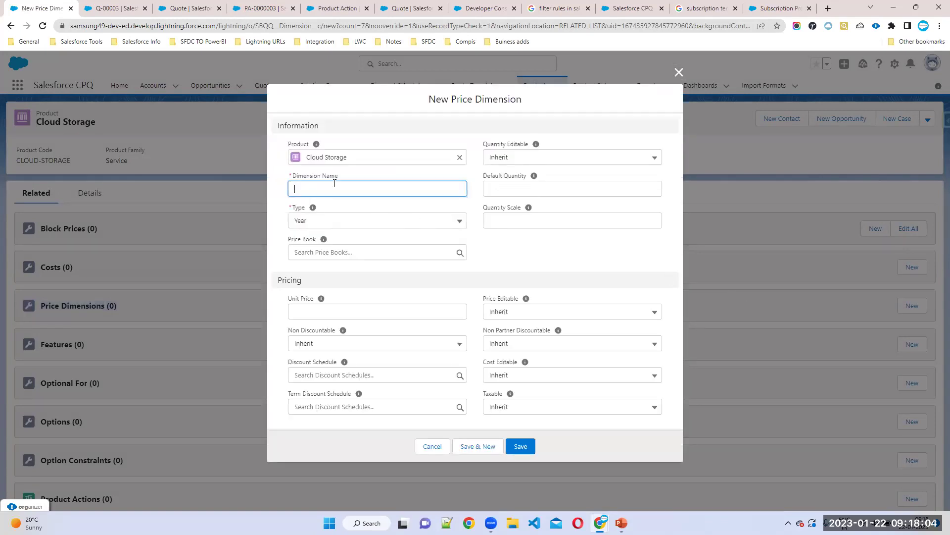
{"action": "type", "text": "One time"}
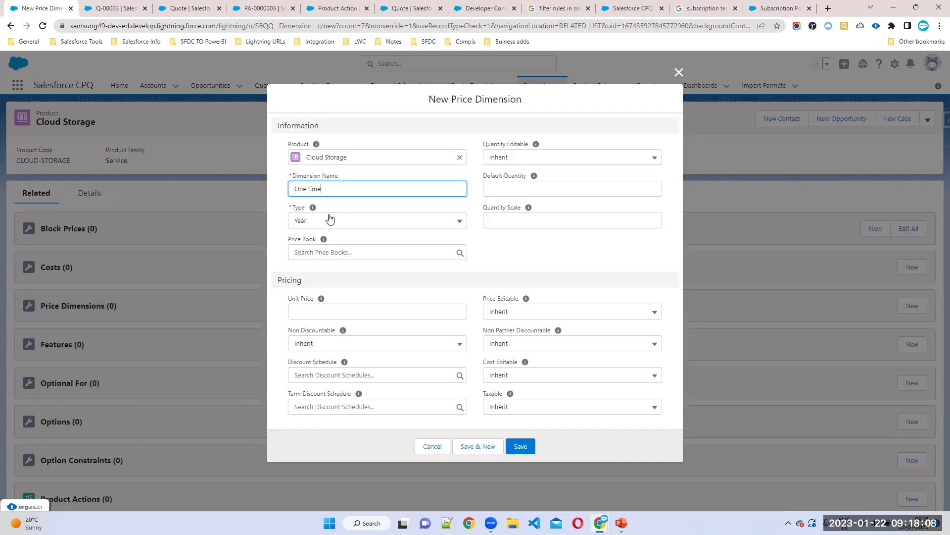
{"action": "type", "text": " Fe"}
{"action": "key", "text": "ctrl+a"}
{"action": "type", "text": "O"}
{"action": "type", "text": "Insta"}
{"action": "type", "text": "ll F"}
{"action": "key", "text": "Home"}
{"action": "key", "text": "Delete"}
{"action": "type", "text": "I"}
Try to save the Install Fee dimension with type One-time and a unit price of 10.
{"action": "left_click", "coordinate": [348, 221]}
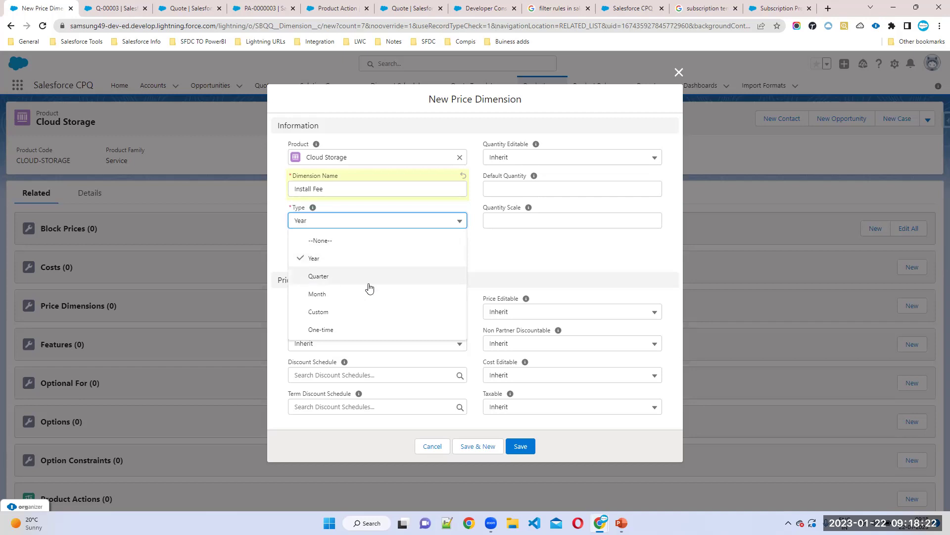
{"action": "left_click", "coordinate": [331, 328]}
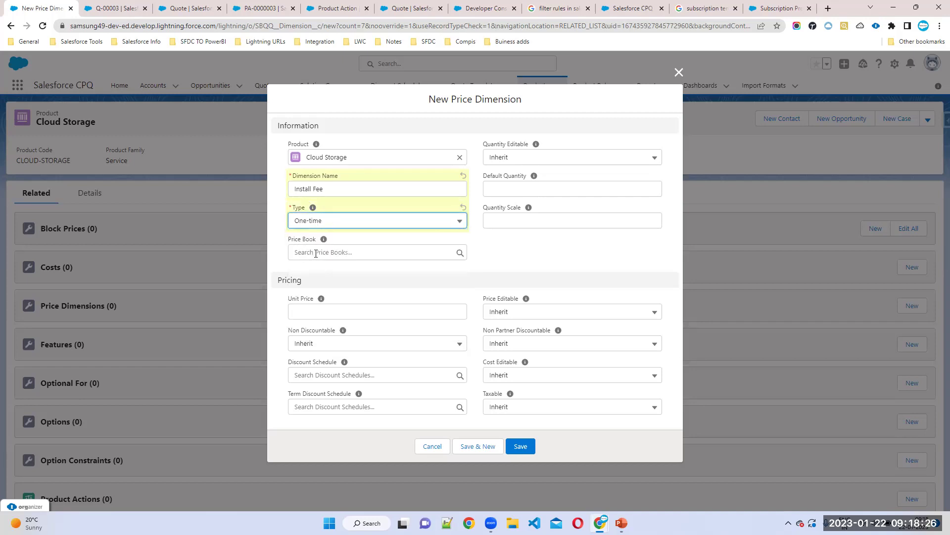
{"action": "left_click", "coordinate": [295, 310]}
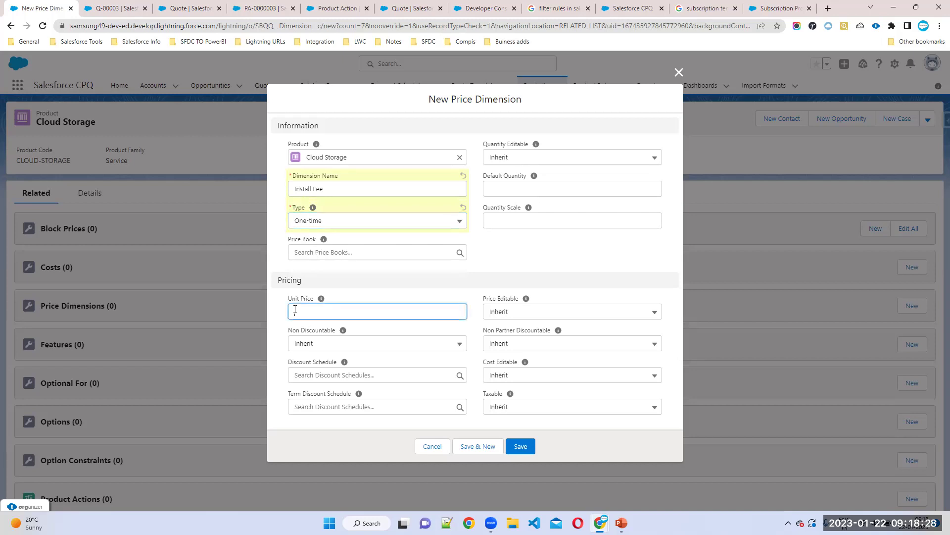
{"action": "type", "text": "10"}
{"action": "left_click", "coordinate": [442, 289]}
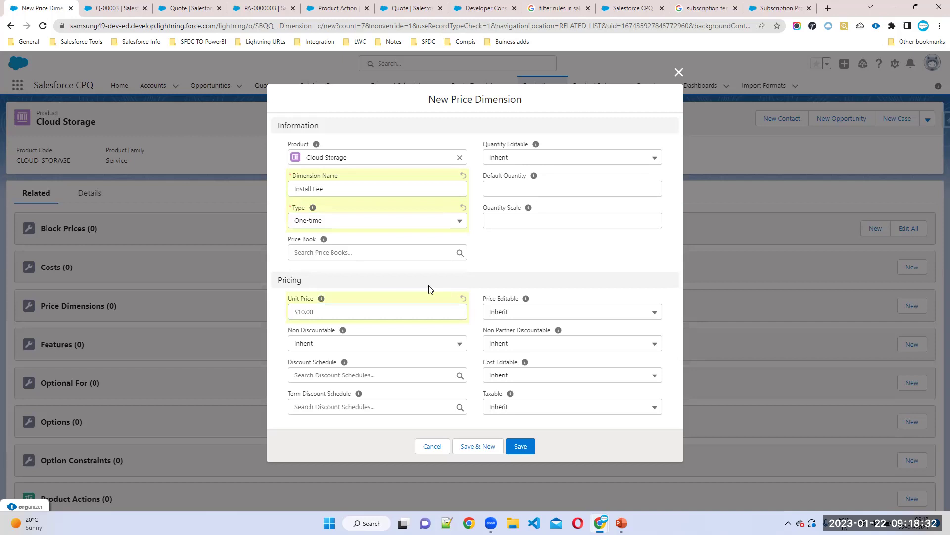
{"action": "left_click", "coordinate": [478, 446]}
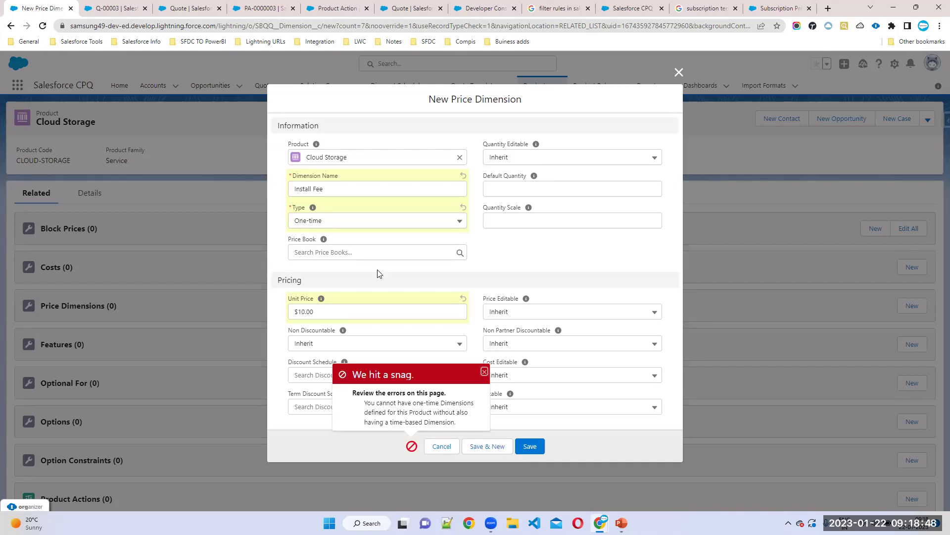
Dismiss the error message and rename the price dimension as "Yealry Service".
{"action": "left_click", "coordinate": [331, 220]}
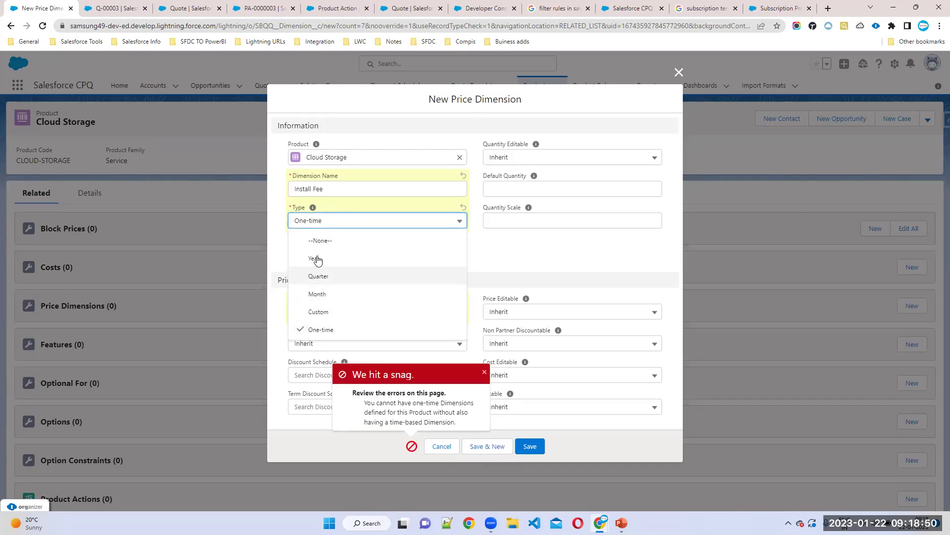
{"action": "left_click", "coordinate": [484, 372]}
{"action": "triple_click", "coordinate": [333, 188]}
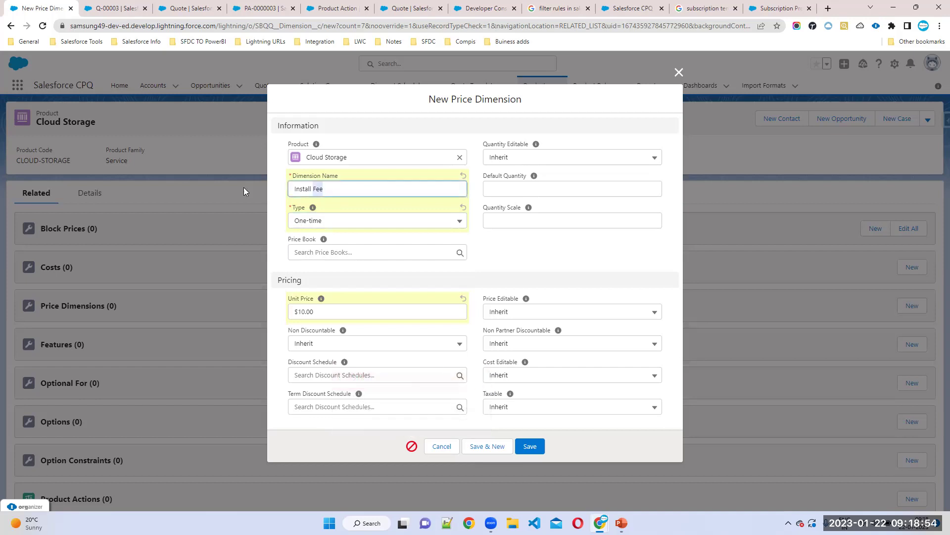
{"action": "type", "text": "Yealr"}
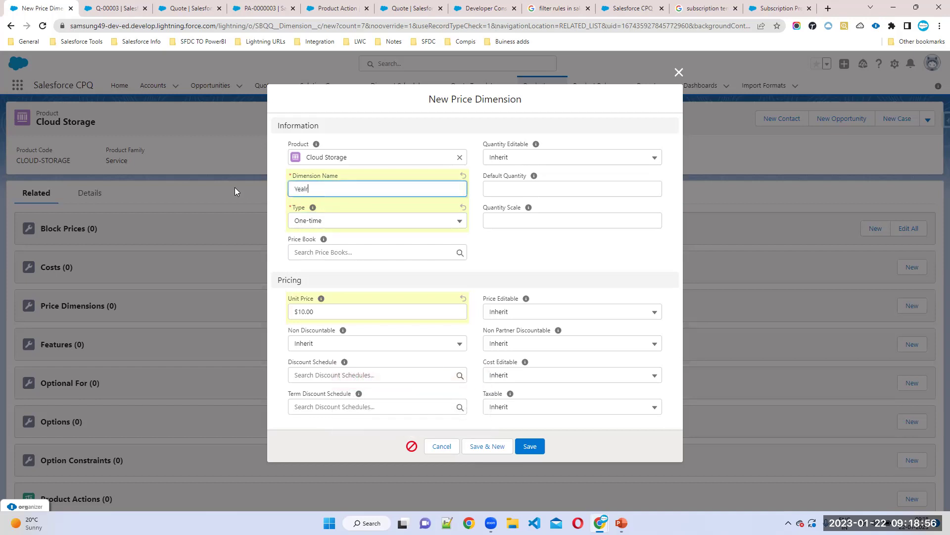
{"action": "type", "text": "y Service"}
{"action": "double_click", "coordinate": [323, 188]}
{"action": "type", "text": "Ran"}
{"action": "key", "text": "BackSpace"}
{"action": "key", "text": "BackSpace"}
{"action": "type", "text": "Service"}
Set the dimension's type to Year, clear the unit price, and save it while opening another new price dimension.
{"action": "left_click", "coordinate": [325, 219]}
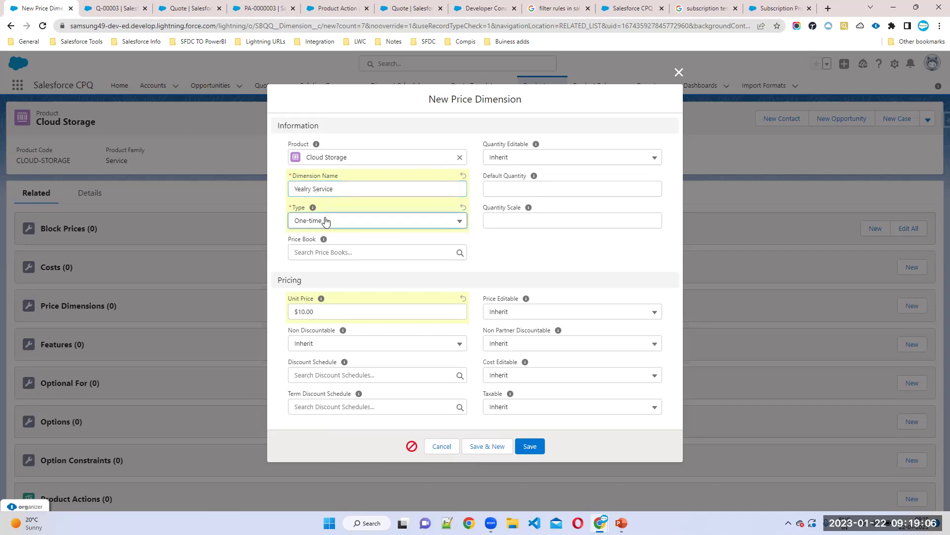
{"action": "left_click", "coordinate": [317, 258]}
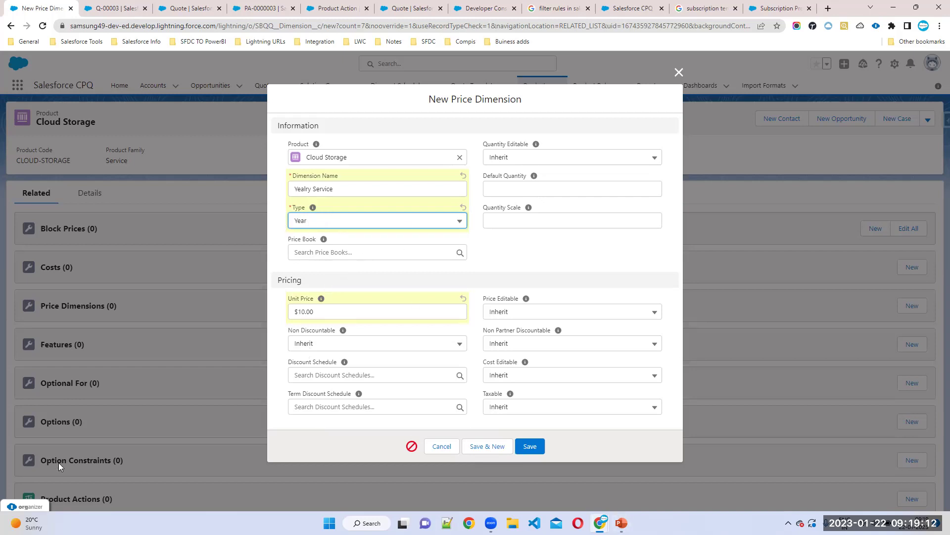
{"action": "key", "text": "Tab"}
{"action": "key", "text": "Tab"}
{"action": "key", "text": "BackSpace"}
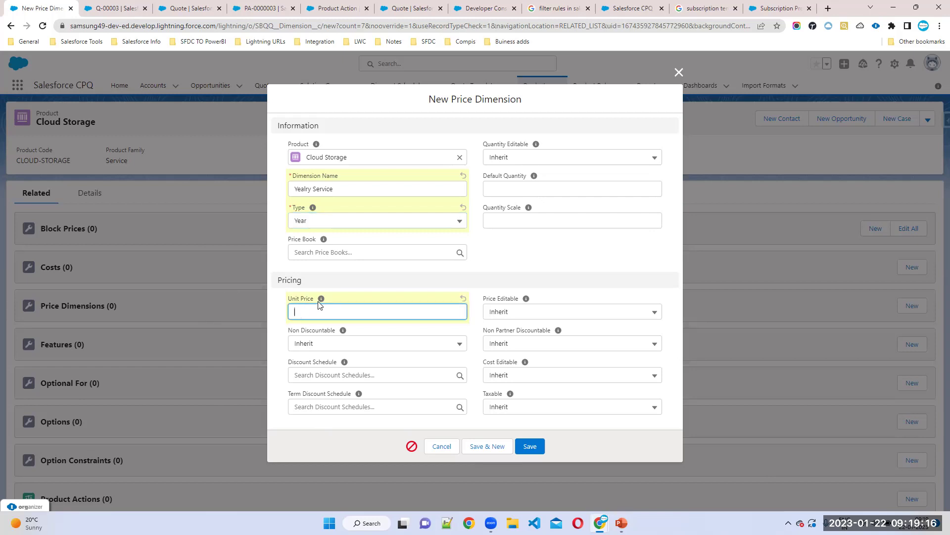
{"action": "left_click", "coordinate": [479, 446]}
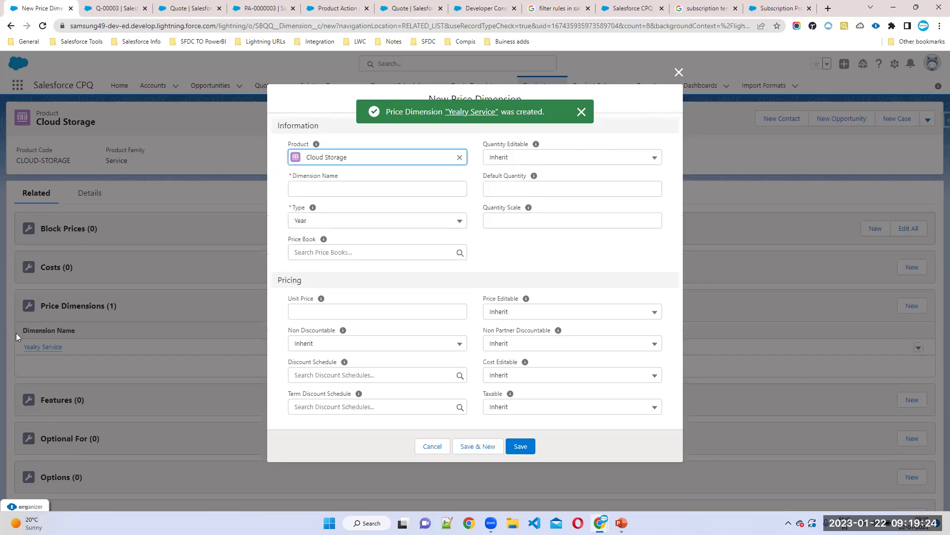
Create a second price dimension named Install Fee with type One-time and unit price 10, and save it.
{"action": "left_click", "coordinate": [297, 187]}
{"action": "type", "text": "Install Fee"}
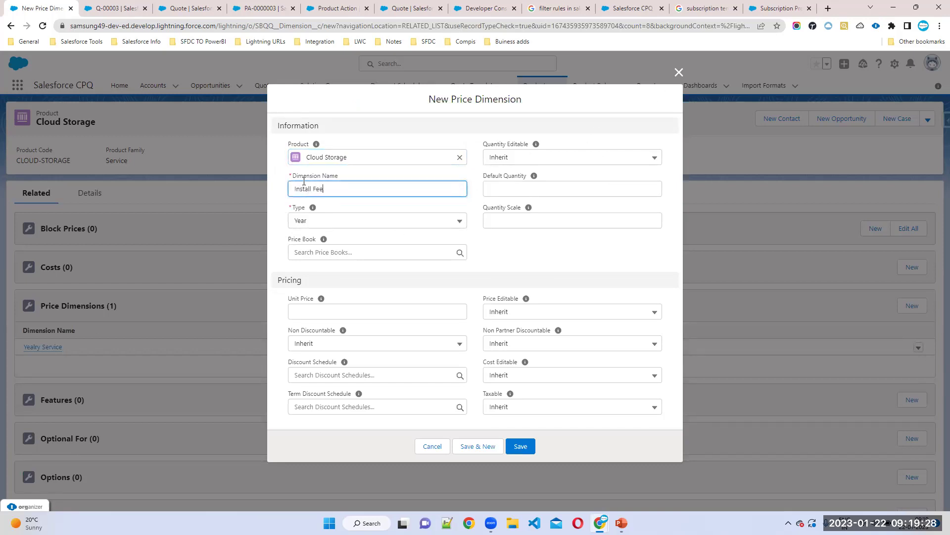
{"action": "left_click", "coordinate": [339, 223]}
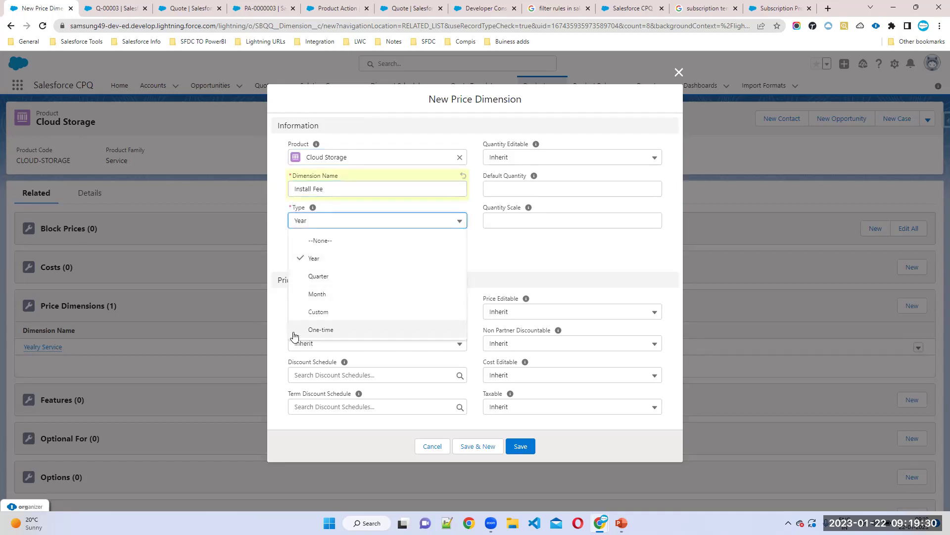
{"action": "left_click", "coordinate": [329, 330]}
{"action": "left_click", "coordinate": [305, 311]}
{"action": "type", "text": "10"}
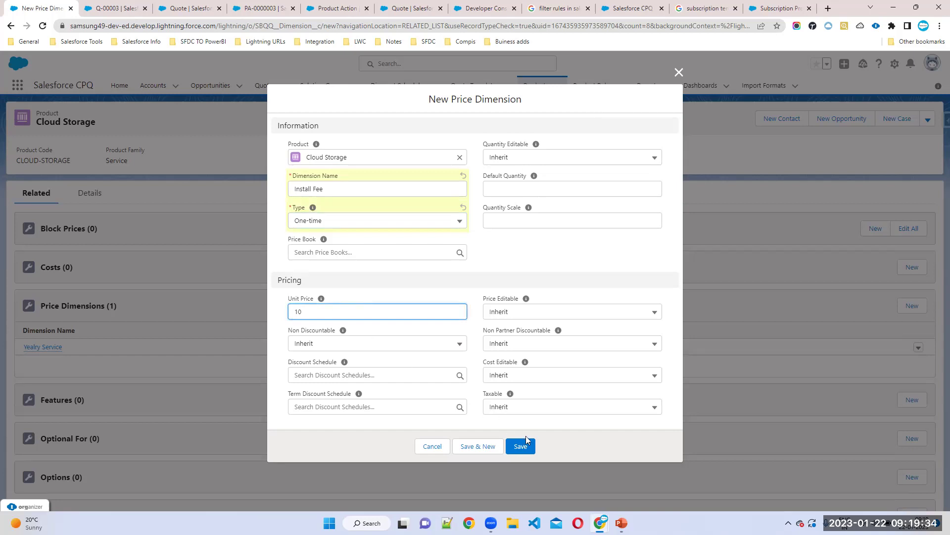
{"action": "left_click", "coordinate": [528, 448]}
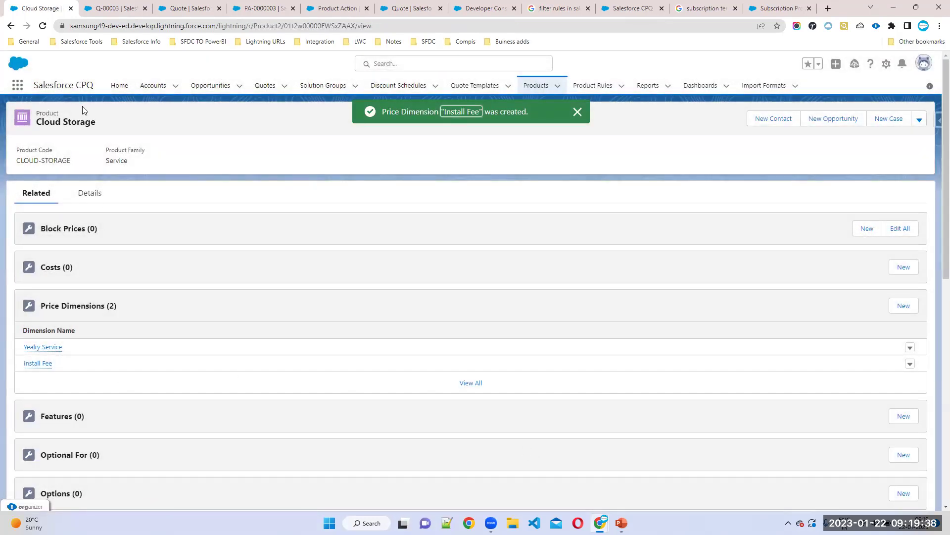
Review the price dimensions and price books listed for the Cloud Storage product.
{"action": "triple_click", "coordinate": [104, 123]}
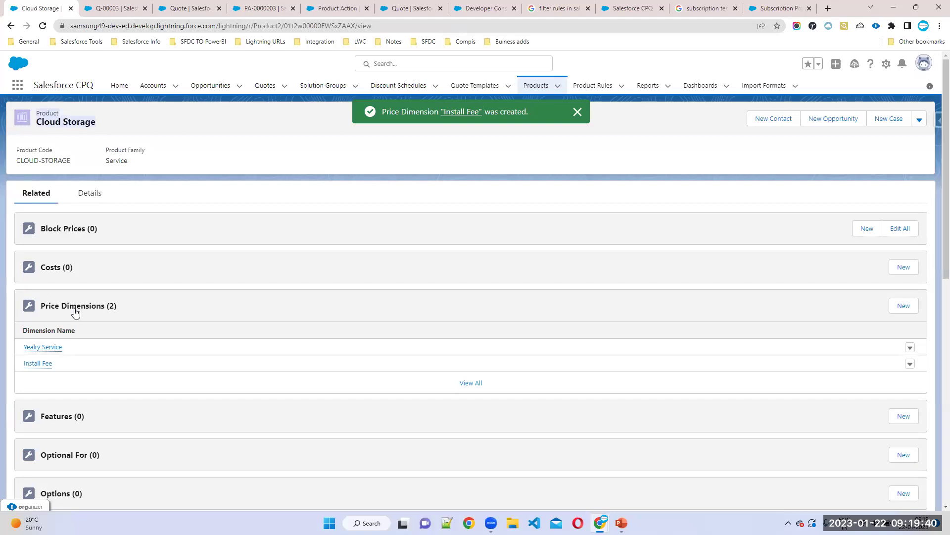
{"action": "left_click_drag", "start_coordinate": [59, 386], "coordinate": [53, 353]}
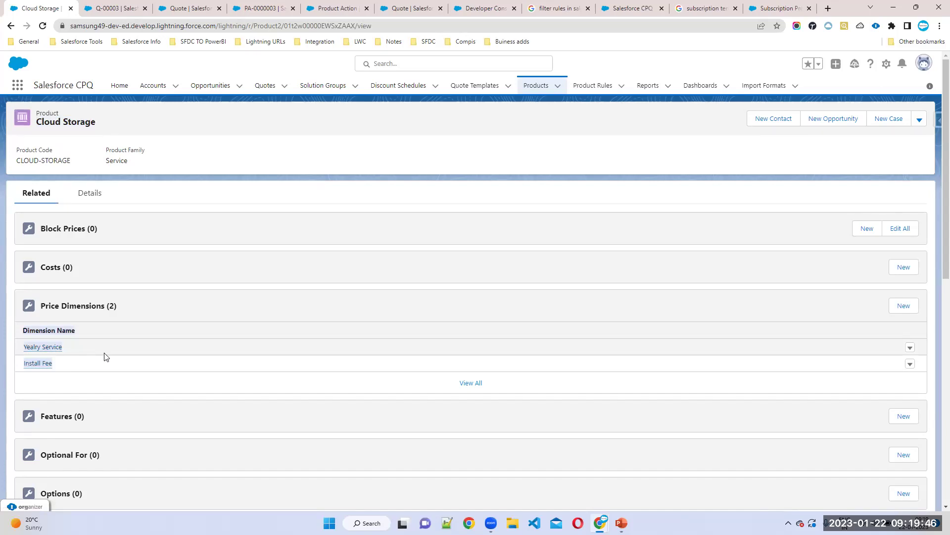
{"action": "scroll", "coordinate": [106, 356], "scroll_direction": "down", "scroll_amount": 10}
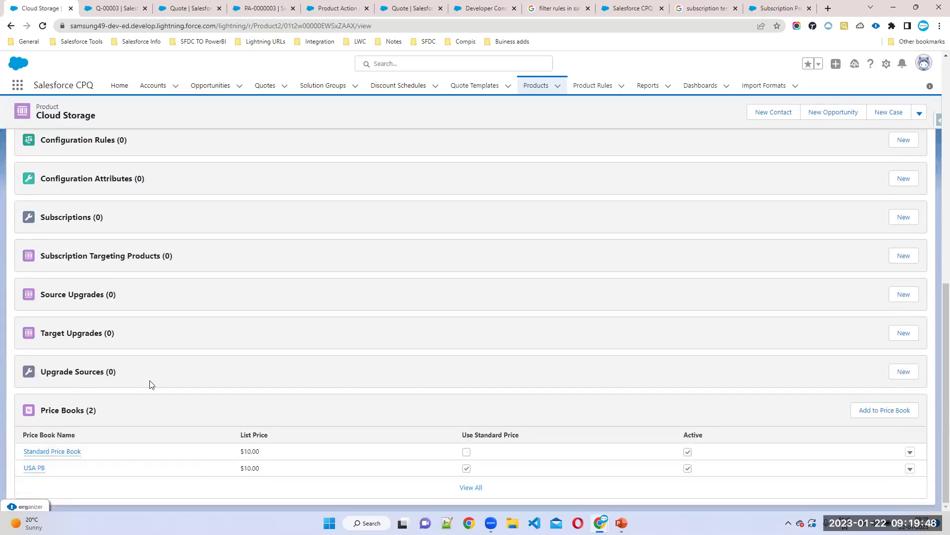
Go to the quotes list and open a blank New Quote form, reloading the page if it stays empty.
{"action": "left_click", "coordinate": [117, 8]}
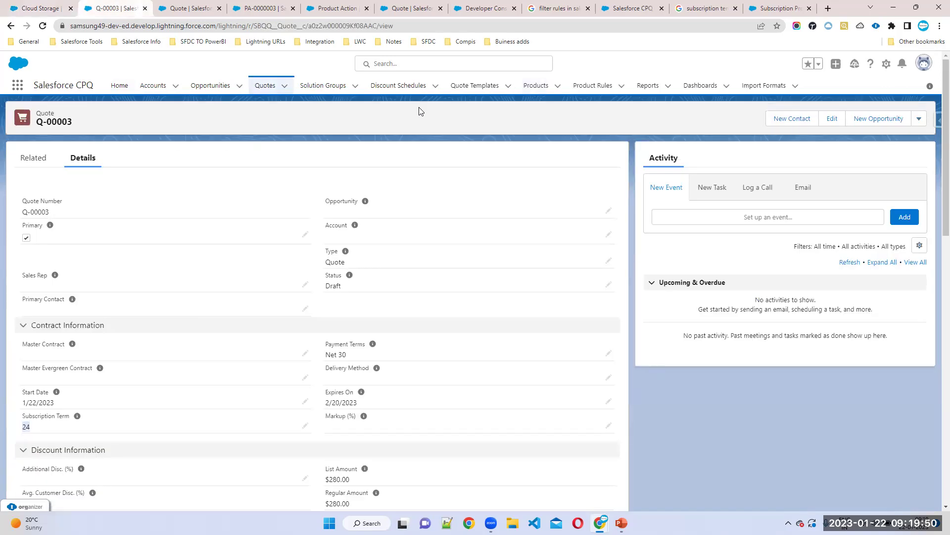
{"action": "left_click", "coordinate": [266, 87]}
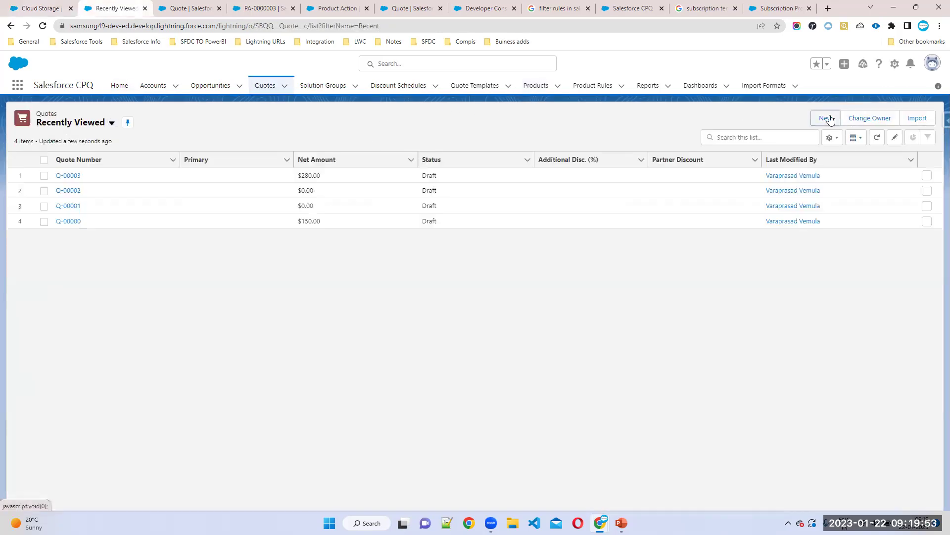
{"action": "left_click", "coordinate": [829, 119]}
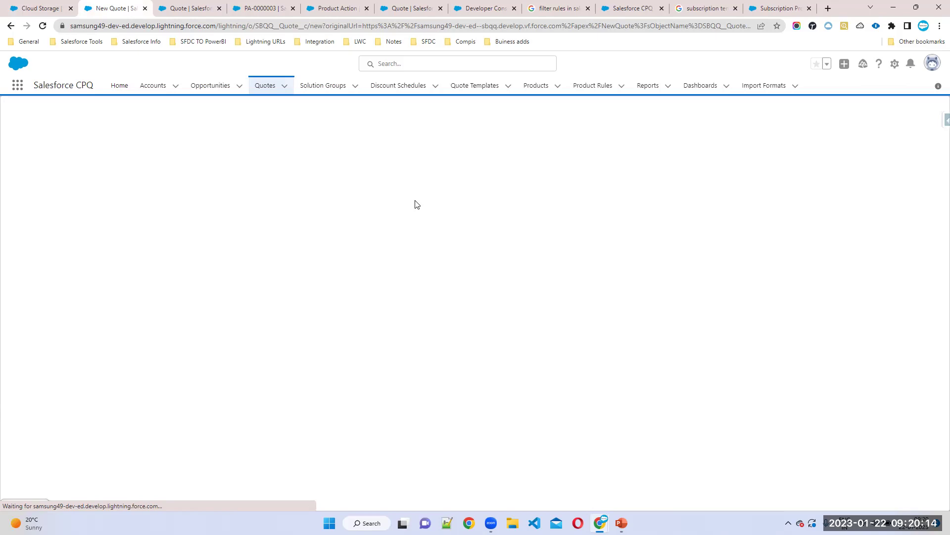
{"action": "left_click", "coordinate": [42, 26]}
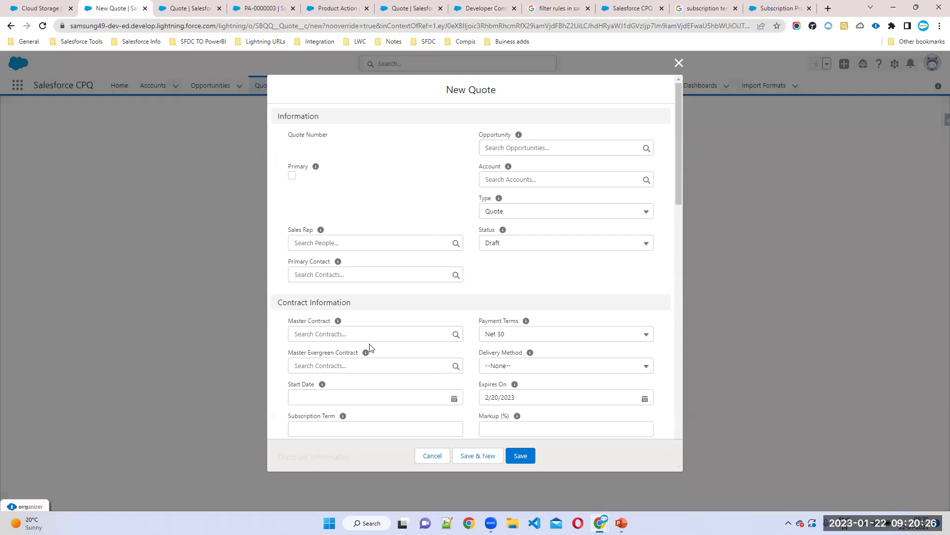
Set the new quote's start date to 1/23/2023 and its subscription term to 24, and save the quote.
{"action": "scroll", "coordinate": [347, 346], "scroll_direction": "down", "scroll_amount": 3}
{"action": "left_click", "coordinate": [324, 247]}
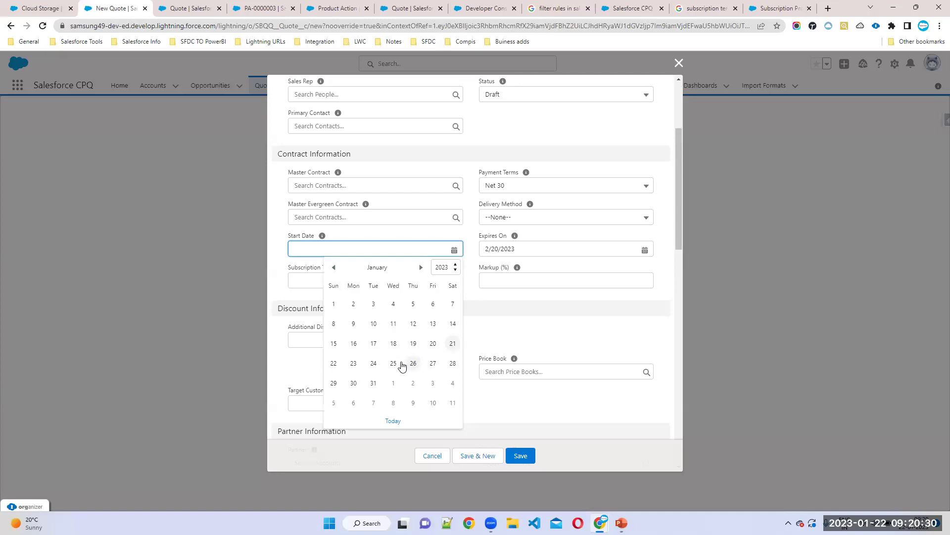
{"action": "left_click", "coordinate": [353, 363]}
{"action": "left_click", "coordinate": [296, 279]}
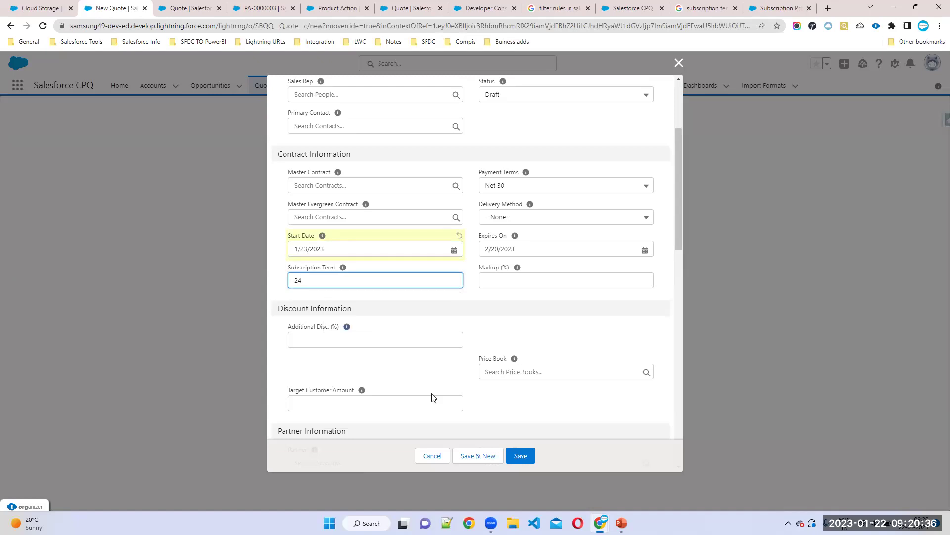
{"action": "left_click", "coordinate": [522, 458]}
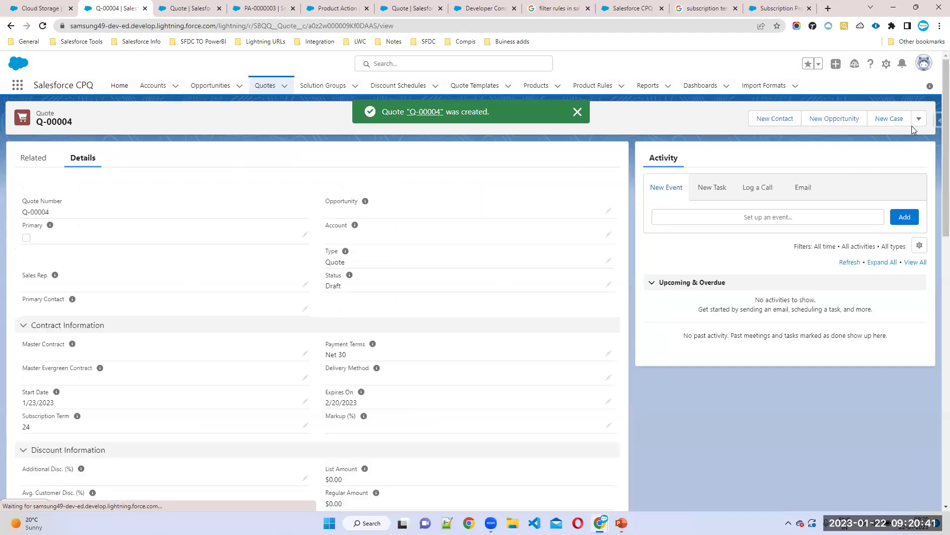
Open the new quote's lines for editing, and choose and save a price book other than IND PB.
{"action": "left_click", "coordinate": [918, 121]}
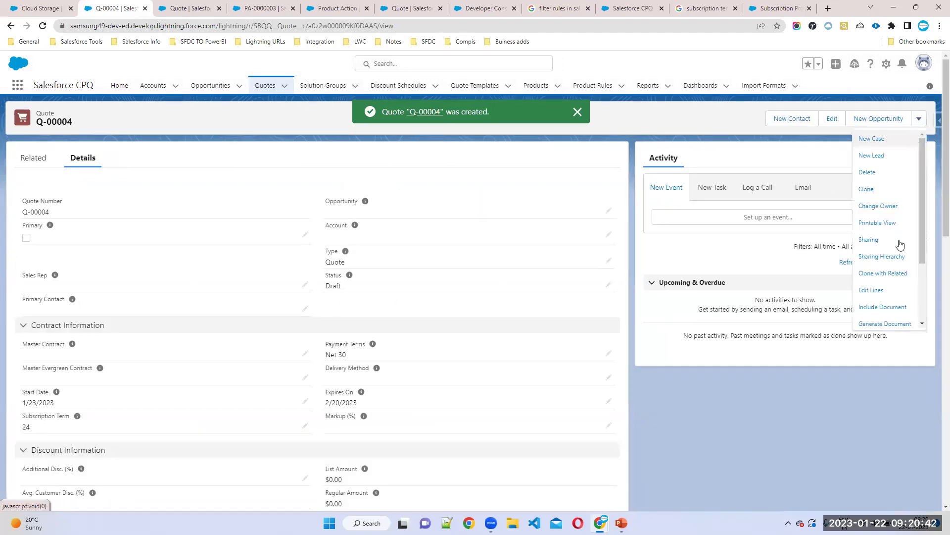
{"action": "left_click", "coordinate": [875, 291]}
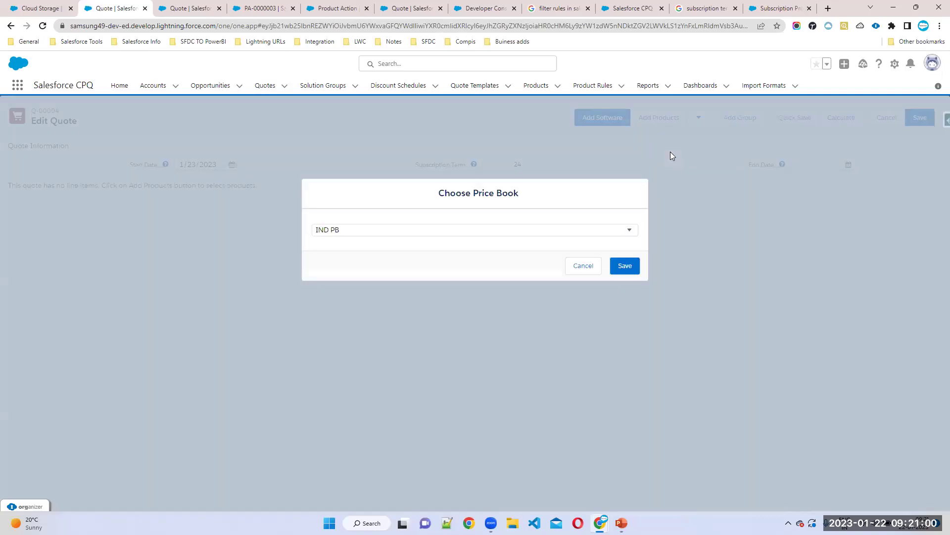
{"action": "left_click", "coordinate": [441, 229]}
{"action": "left_click", "coordinate": [402, 263]}
{"action": "left_click", "coordinate": [617, 269]}
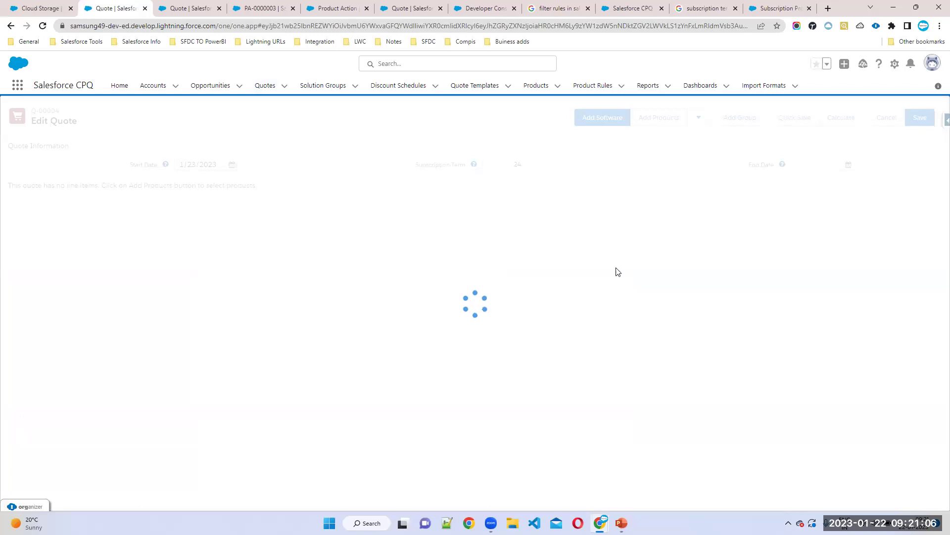
Add the Cloud Storage product to the quote.
{"action": "left_click", "coordinate": [650, 120]}
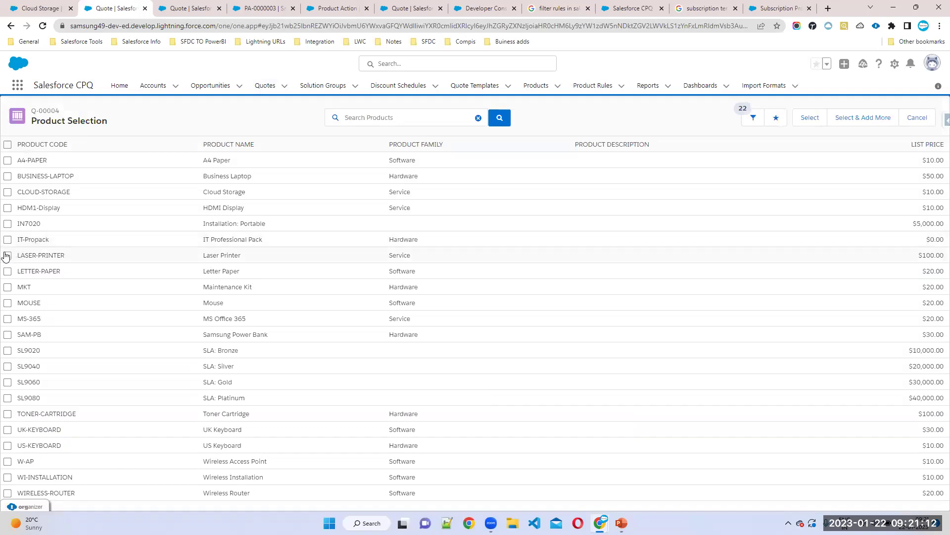
{"action": "left_click", "coordinate": [8, 192]}
{"action": "left_click", "coordinate": [807, 128]}
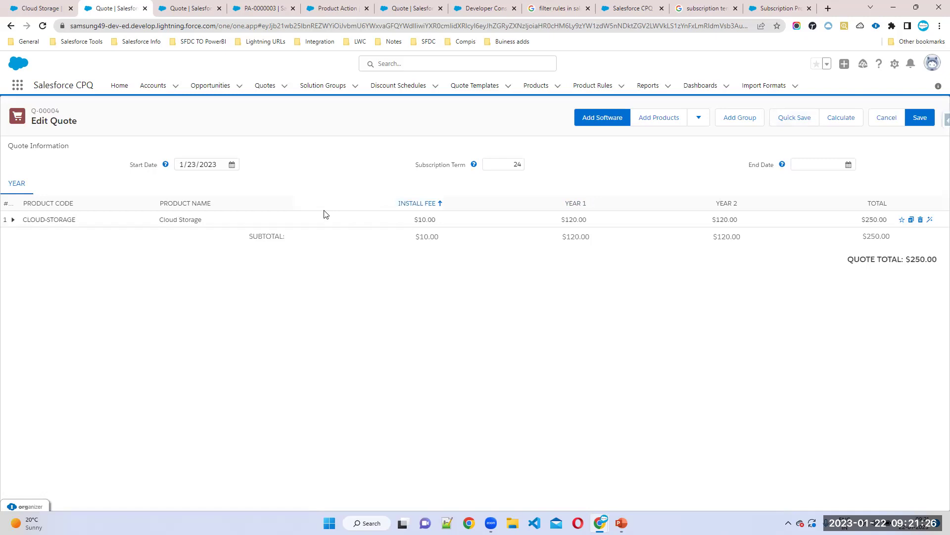
Set the quote's subscription term to 36 and recalculate the quote.
{"action": "mouse_move", "coordinate": [433, 231]}
{"action": "mouse_move", "coordinate": [579, 223]}
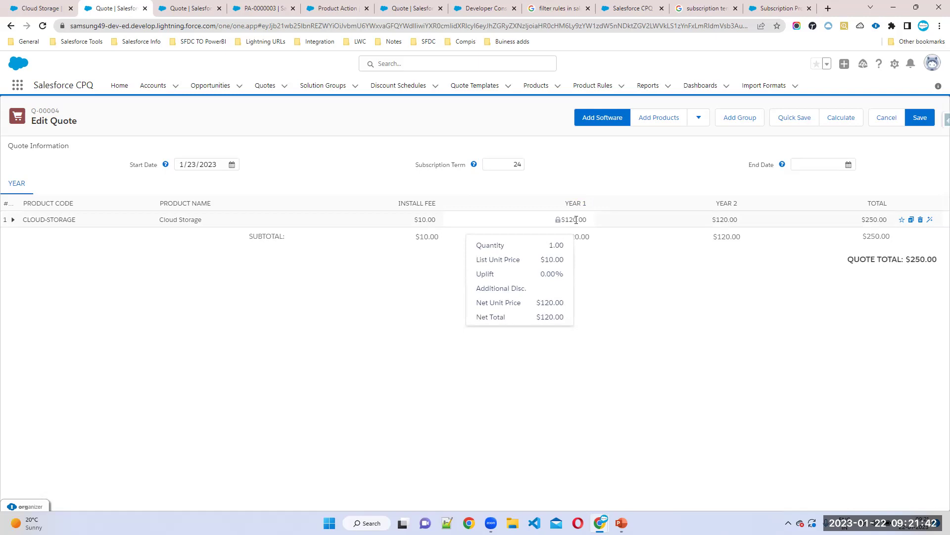
{"action": "mouse_move", "coordinate": [723, 222]}
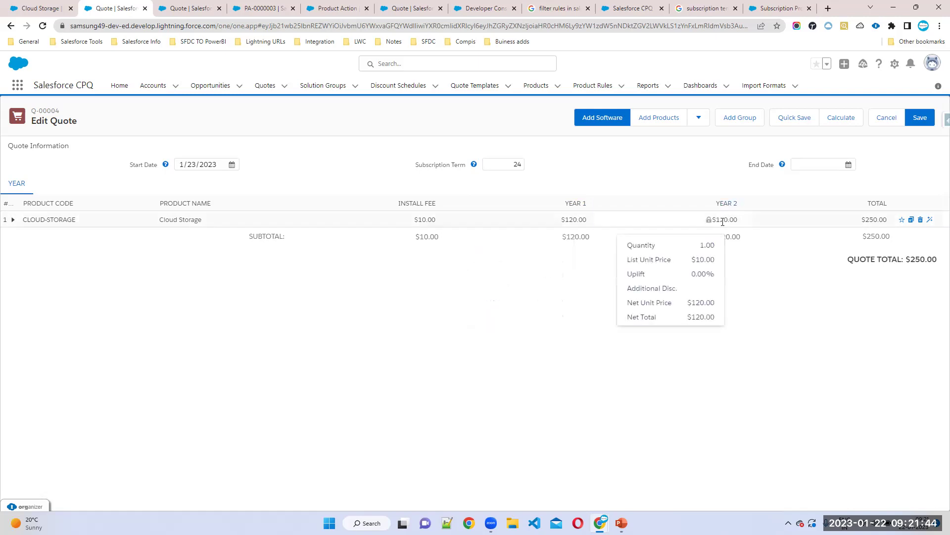
{"action": "double_click", "coordinate": [517, 164]}
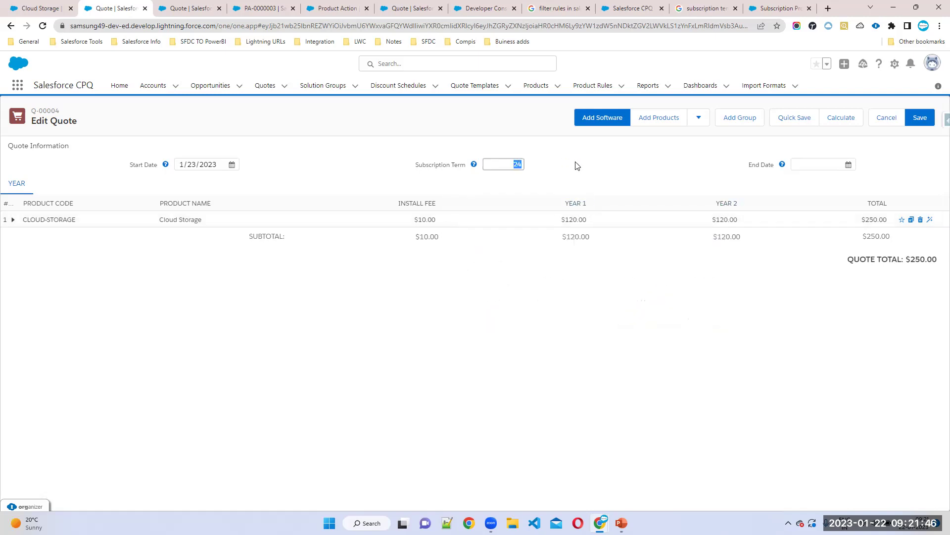
{"action": "type", "text": "36"}
{"action": "left_click", "coordinate": [842, 119]}
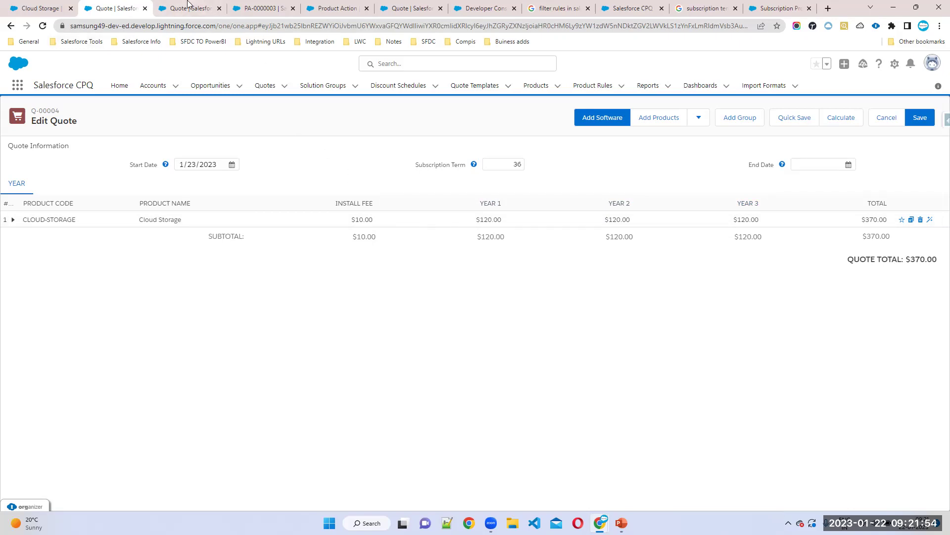
Check the price dimensions on the Cloud Storage product record and return to the quote's line editor.
{"action": "left_click", "coordinate": [45, 8]}
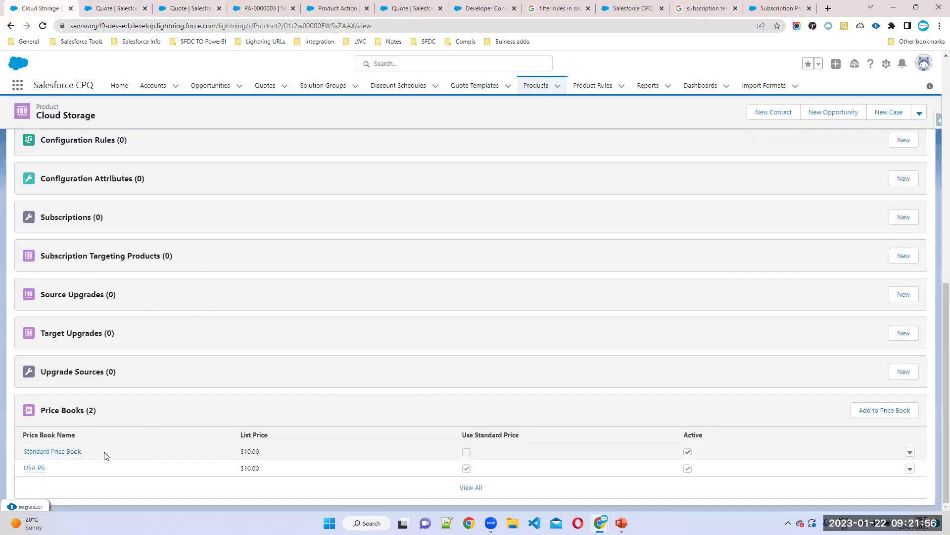
{"action": "scroll", "coordinate": [127, 276], "scroll_direction": "up", "scroll_amount": 5}
{"action": "scroll", "coordinate": [69, 227], "scroll_direction": "up", "scroll_amount": 4}
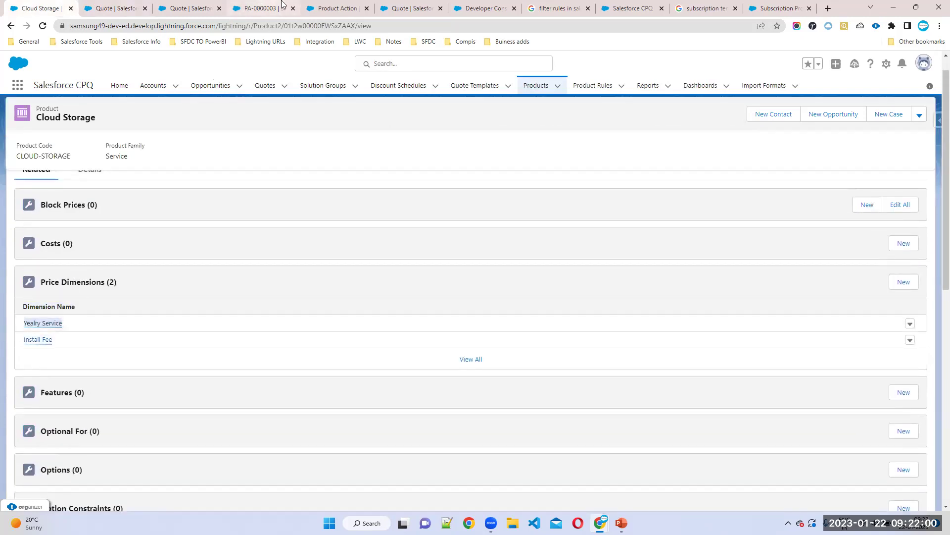
{"action": "left_click", "coordinate": [191, 8]}
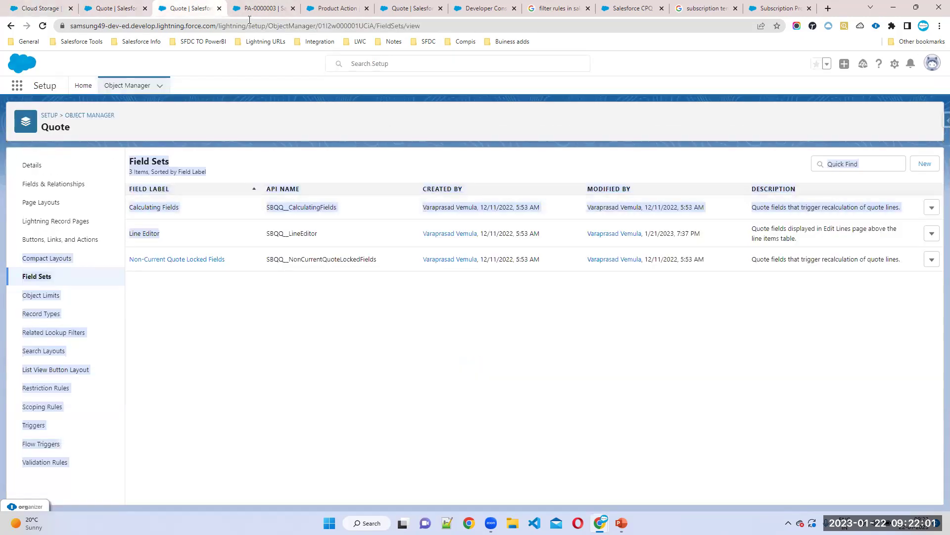
{"action": "left_click", "coordinate": [119, 8]}
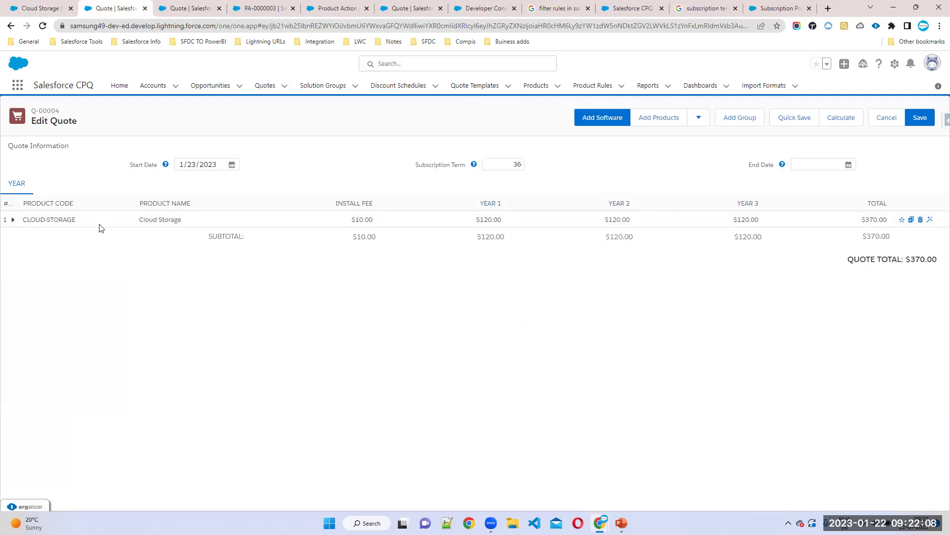
Expand the Cloud Storage line and set its additional discount to 10% for Year 1, 20% for Year 2 and 30% for Year 3.
{"action": "left_click", "coordinate": [13, 219]}
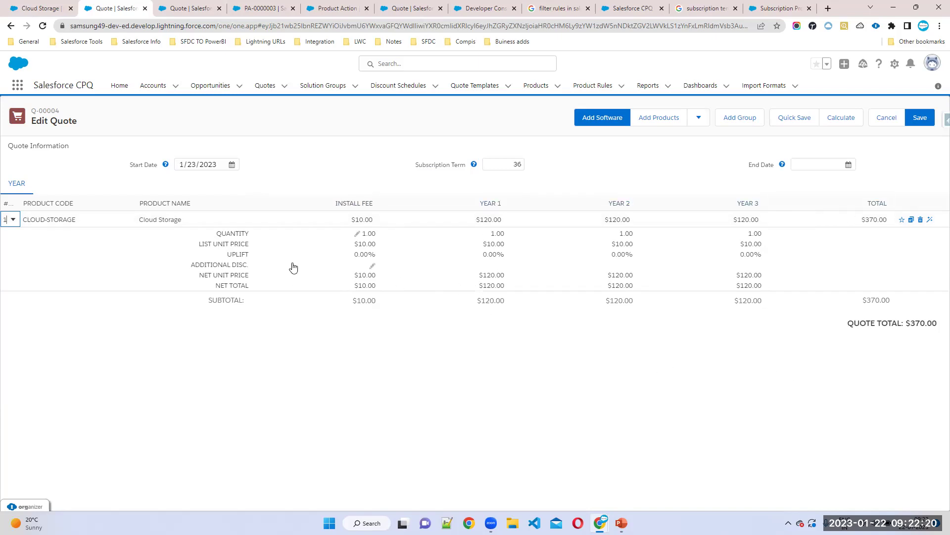
{"action": "left_click", "coordinate": [499, 265]}
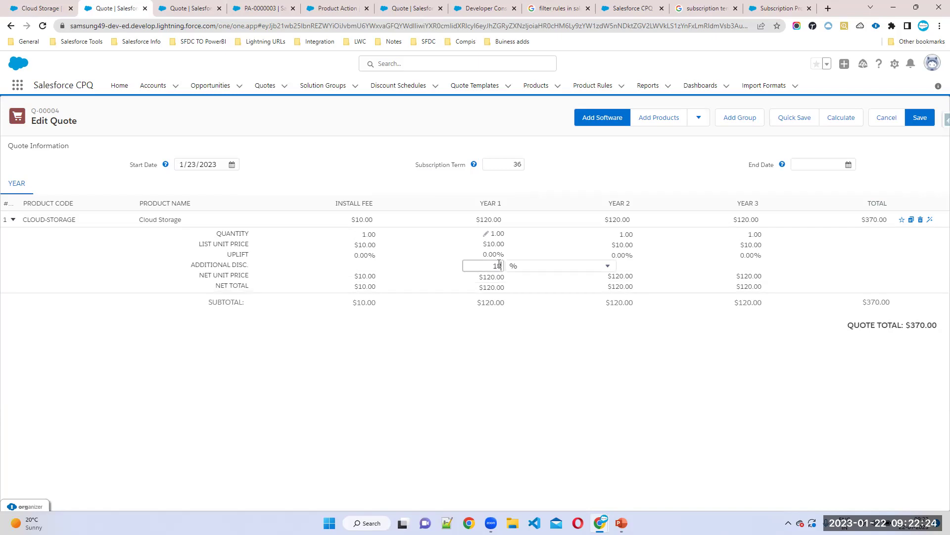
{"action": "key", "text": "Tab"}
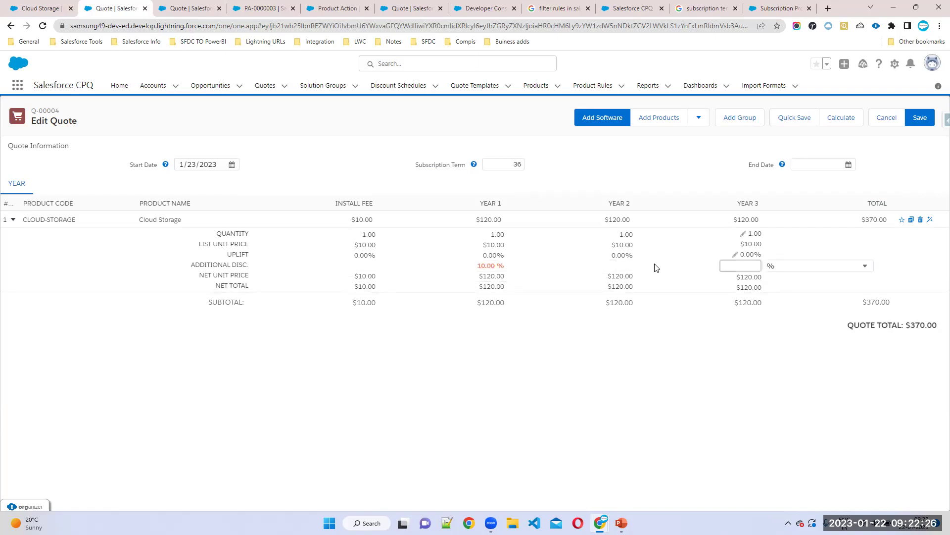
{"action": "left_click", "coordinate": [637, 268]}
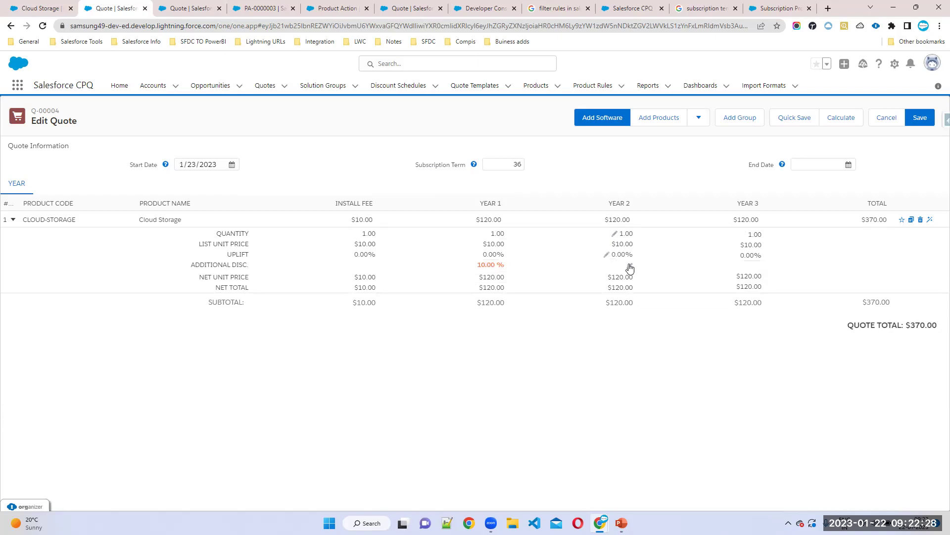
{"action": "left_click", "coordinate": [629, 267]}
{"action": "type", "text": "20"}
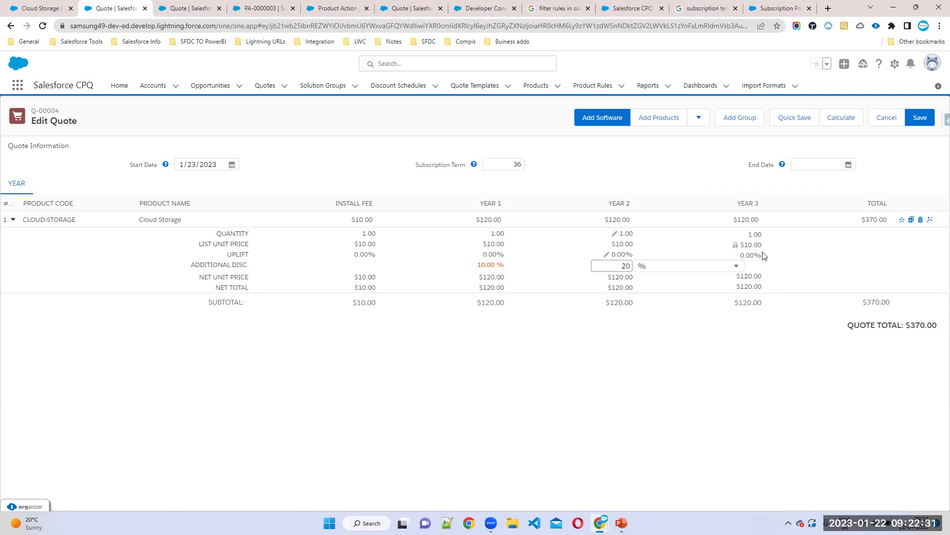
{"action": "left_click", "coordinate": [784, 269]}
{"action": "left_click", "coordinate": [758, 265]}
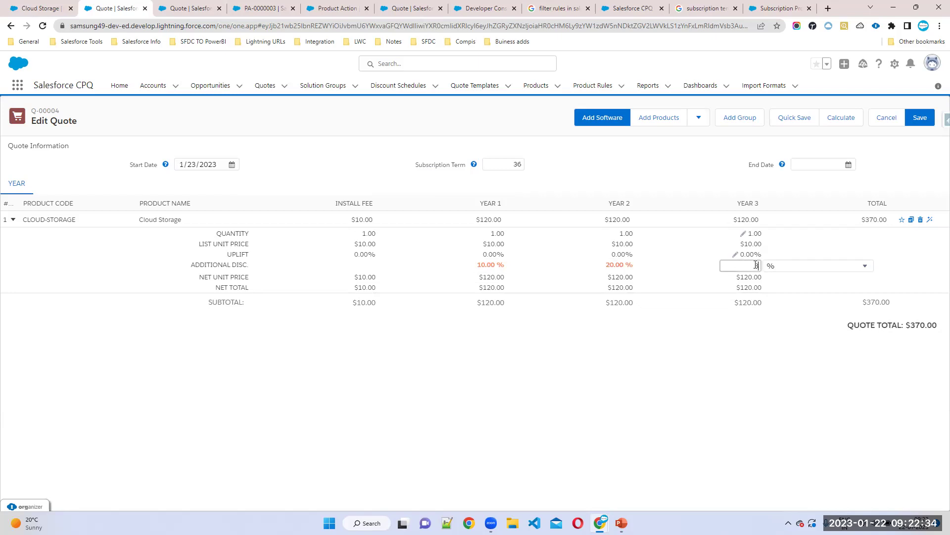
{"action": "type", "text": "30"}
{"action": "left_click", "coordinate": [749, 379]}
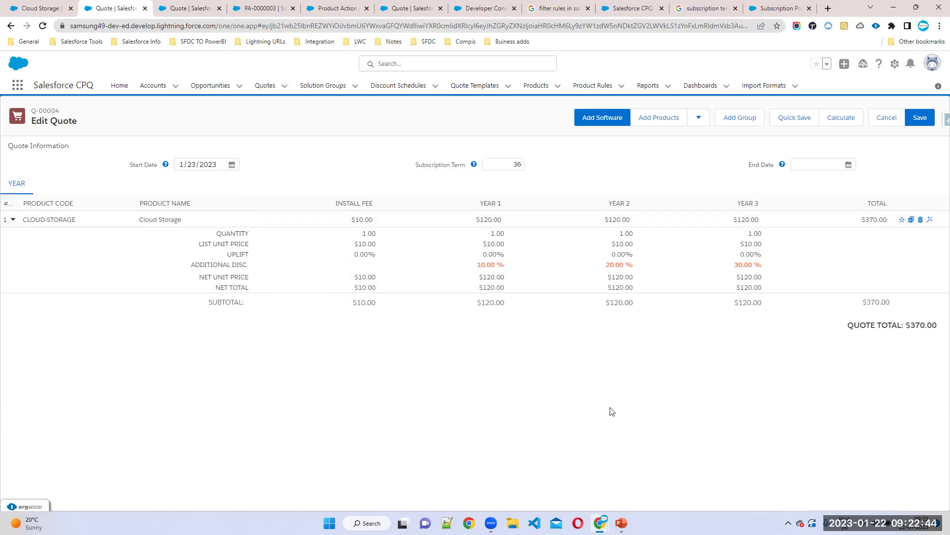
Save the edited quote and open the full list of its quote lines.
{"action": "left_click", "coordinate": [921, 121]}
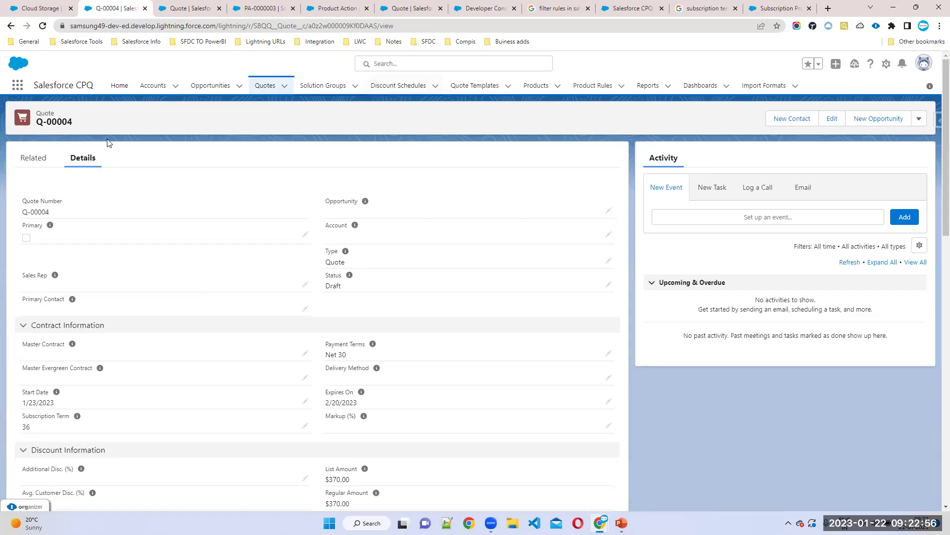
{"action": "left_click", "coordinate": [42, 164]}
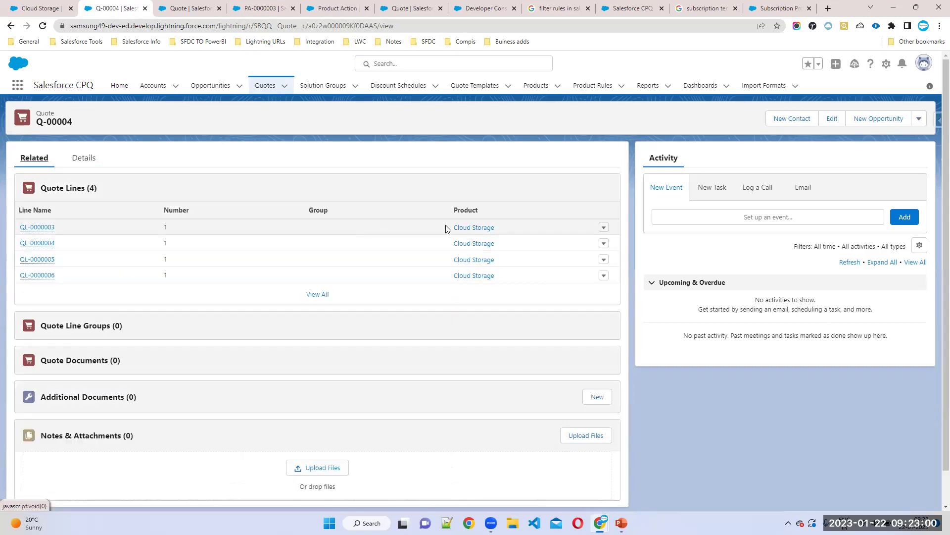
{"action": "left_click", "coordinate": [324, 297]}
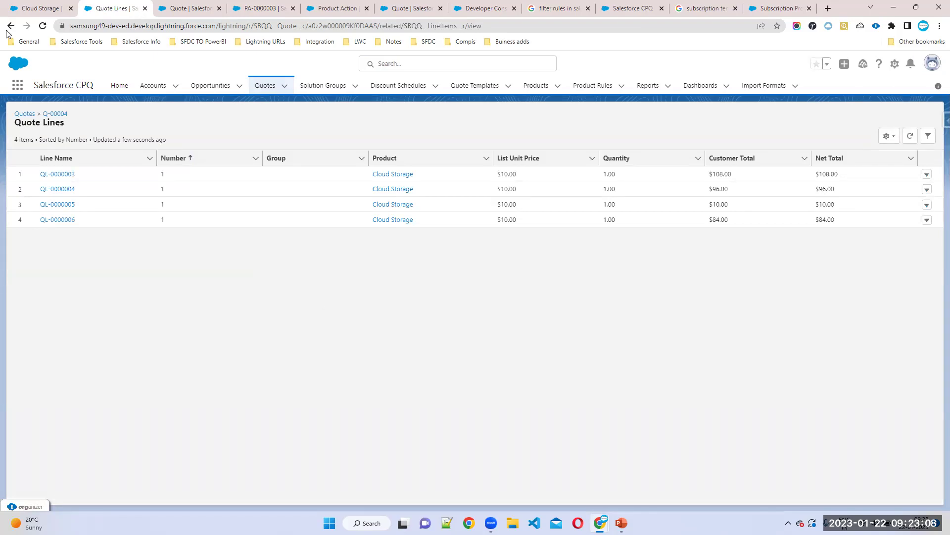
Open the Yealry Service price dimension in edit mode and review the available type options without changing them.
{"action": "left_click", "coordinate": [16, 6]}
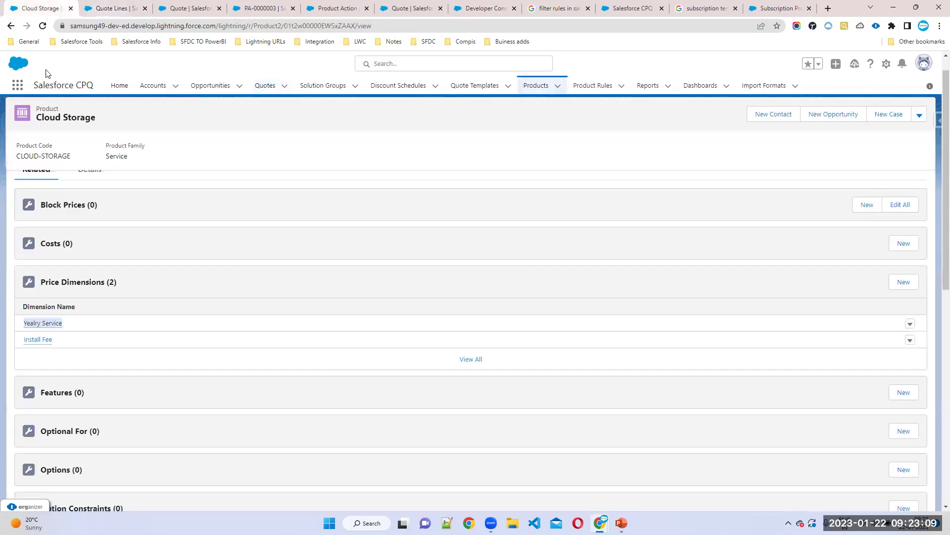
{"action": "left_click", "coordinate": [40, 323]}
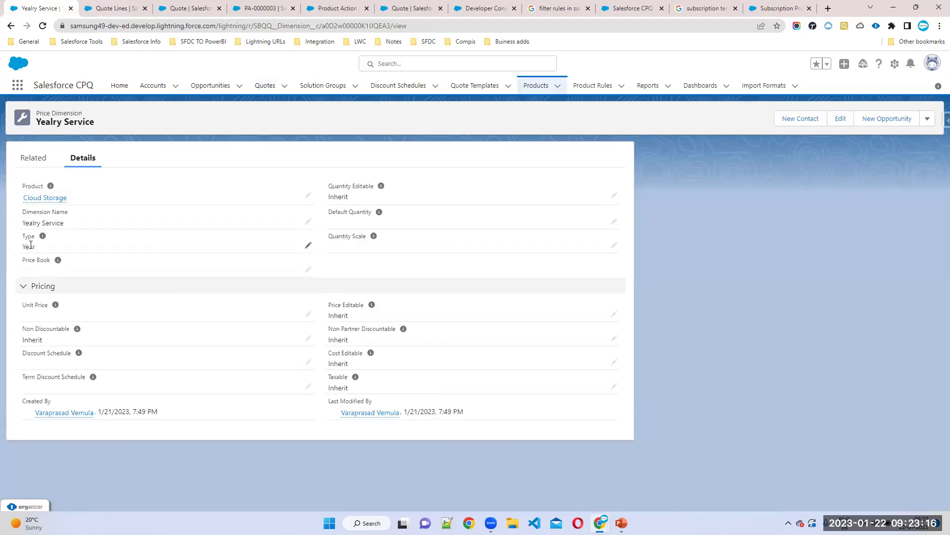
{"action": "left_click_drag", "start_coordinate": [14, 249], "coordinate": [301, 248]}
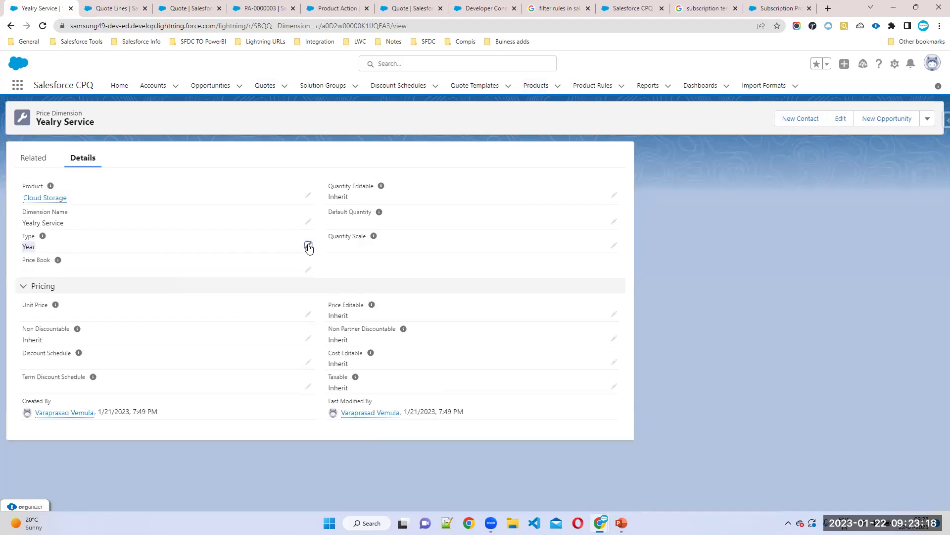
{"action": "left_click", "coordinate": [307, 247]}
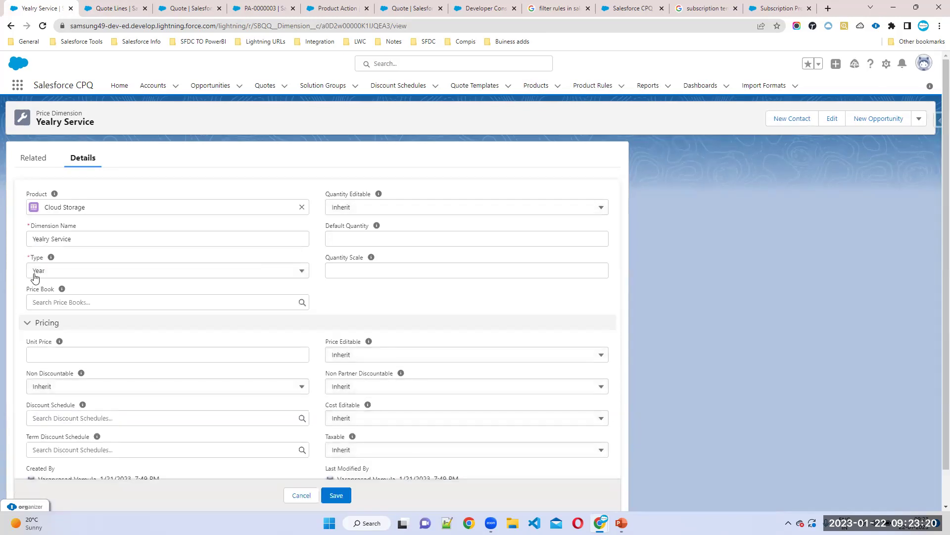
{"action": "left_click", "coordinate": [35, 276]}
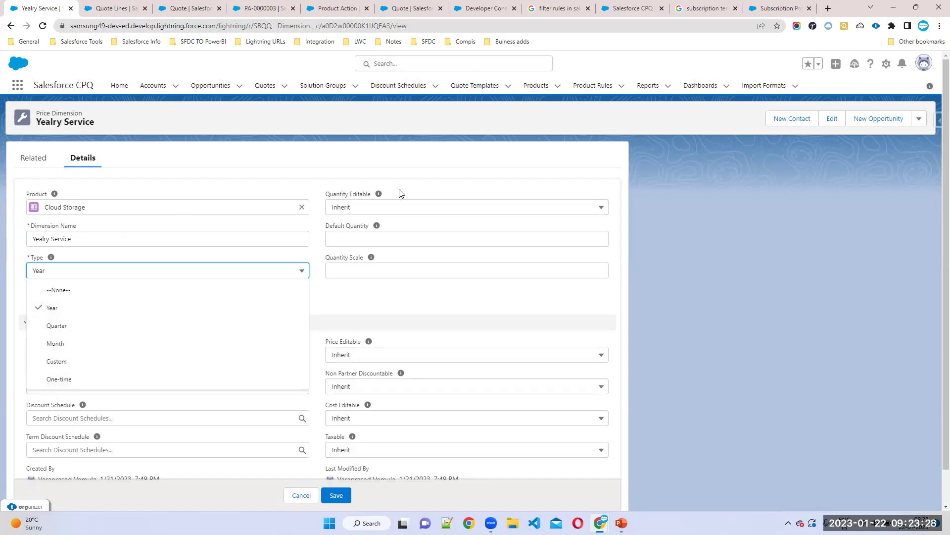
{"action": "left_click", "coordinate": [416, 156]}
{"action": "scroll", "coordinate": [426, 300], "scroll_direction": "down", "scroll_amount": 1}
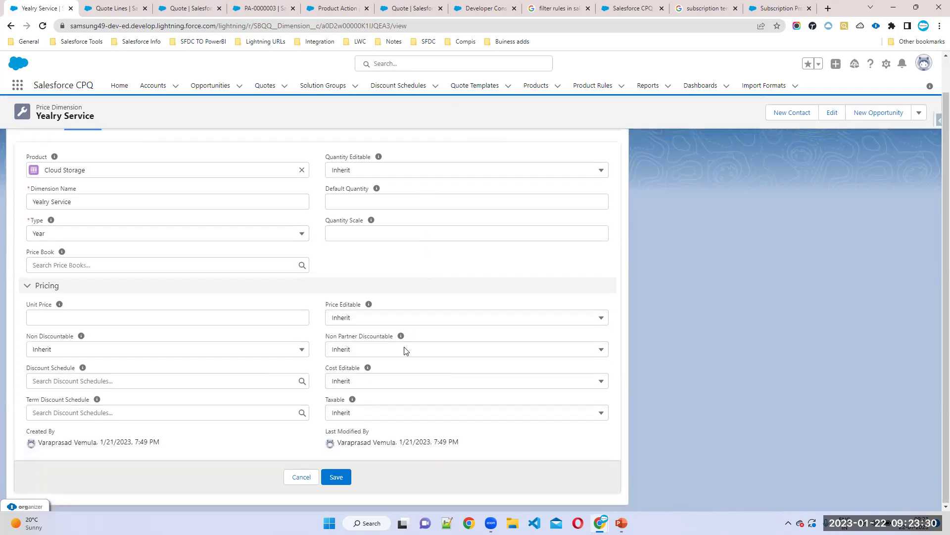
Return to the quote lines list, open each line record in its own browser tab, and view QL-0000003.
{"action": "left_click", "coordinate": [115, 8]}
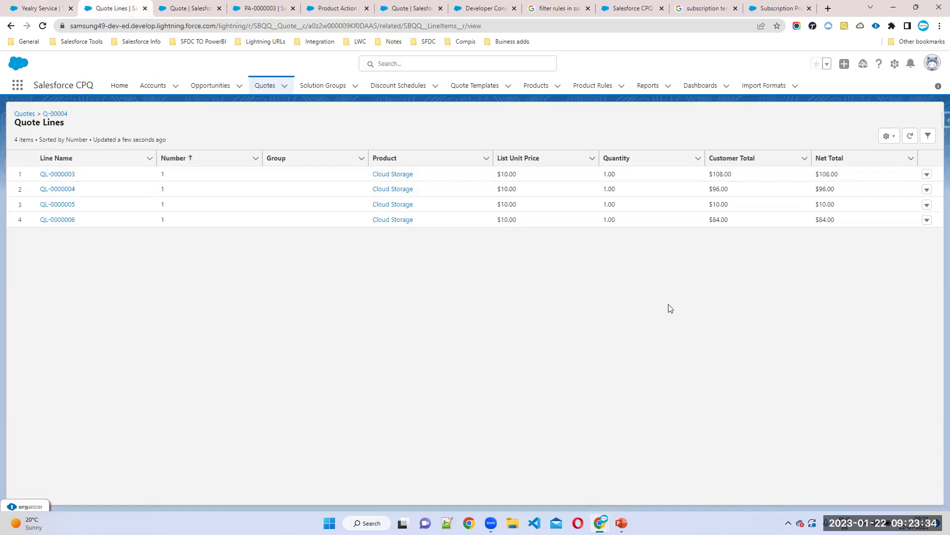
{"action": "middle_click", "coordinate": [59, 177]}
{"action": "middle_click", "coordinate": [60, 190]}
{"action": "middle_click", "coordinate": [59, 220]}
{"action": "middle_click", "coordinate": [62, 205]}
{"action": "middle_click", "coordinate": [59, 190]}
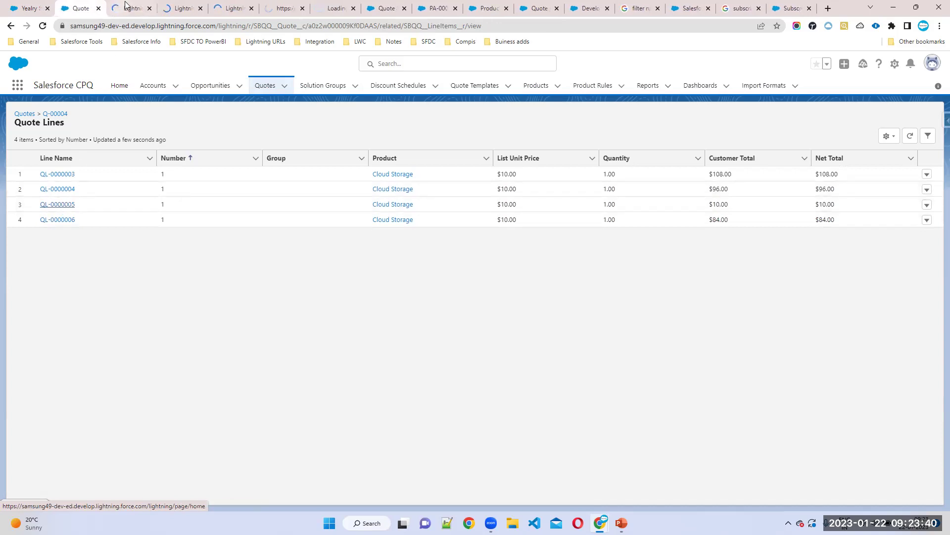
{"action": "key", "text": "ctrl+Tab"}
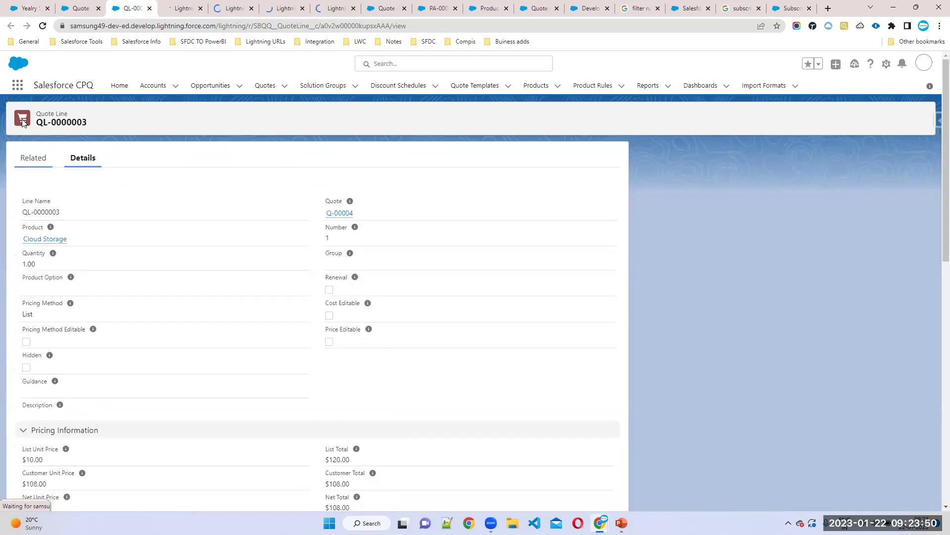
Review the pricing information and the subscription start and end dates of quote line QL-0000003.
{"action": "scroll", "coordinate": [39, 374], "scroll_direction": "down", "scroll_amount": 6}
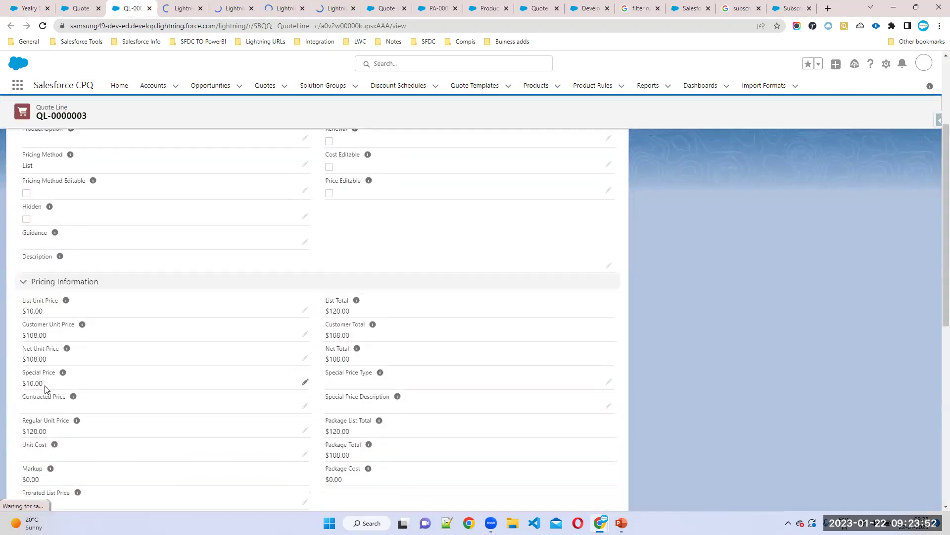
{"action": "scroll", "coordinate": [55, 399], "scroll_direction": "down", "scroll_amount": 3}
{"action": "left_click_drag", "start_coordinate": [55, 307], "coordinate": [11, 308]}
{"action": "left_click_drag", "start_coordinate": [60, 332], "coordinate": [12, 335]}
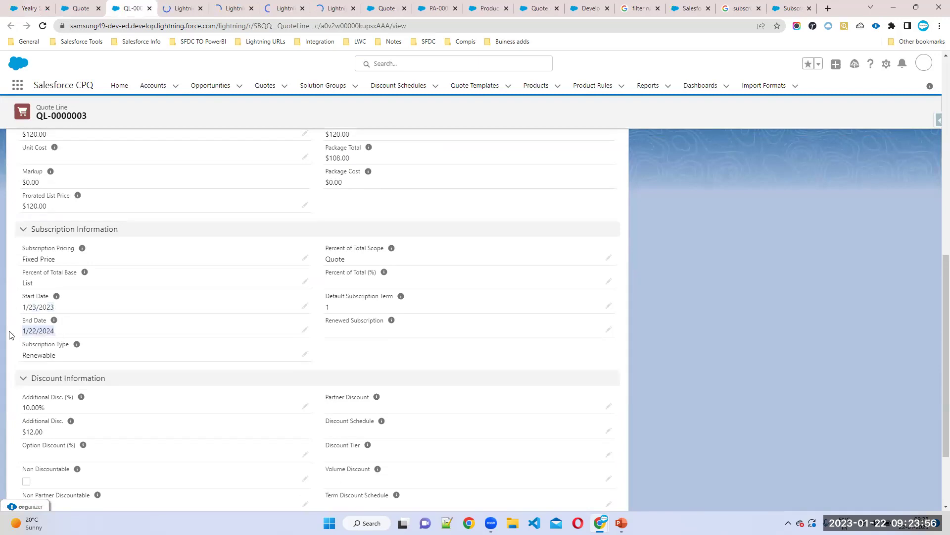
View quote line QL-0000004 and check its subscription start and end dates.
{"action": "key", "text": "alt+d"}
{"action": "key", "text": "alt+Return"}
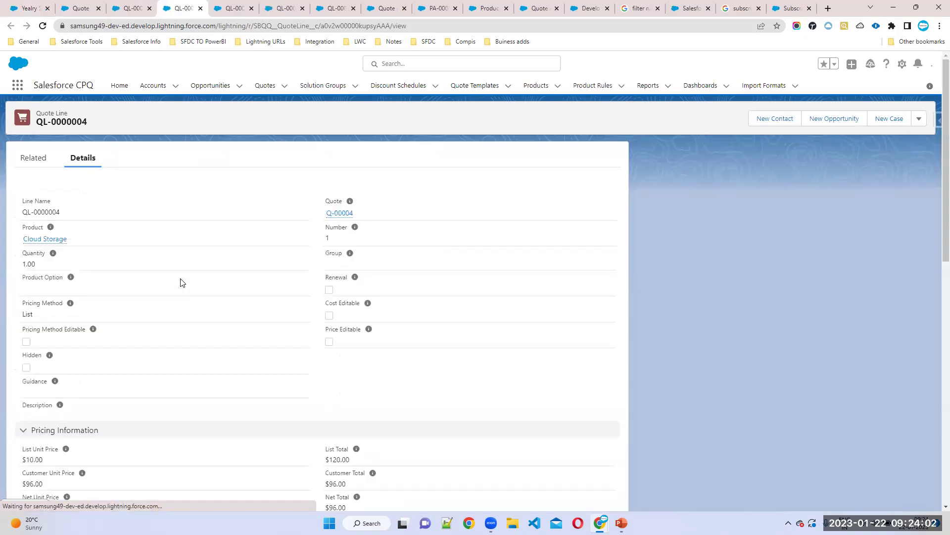
{"action": "scroll", "coordinate": [163, 306], "scroll_direction": "down", "scroll_amount": 8}
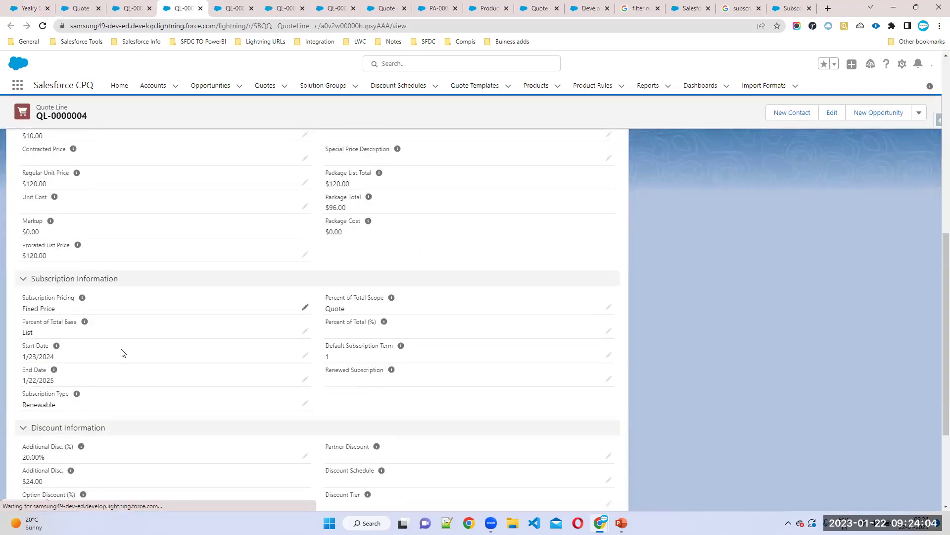
{"action": "left_click_drag", "start_coordinate": [62, 358], "coordinate": [9, 359]}
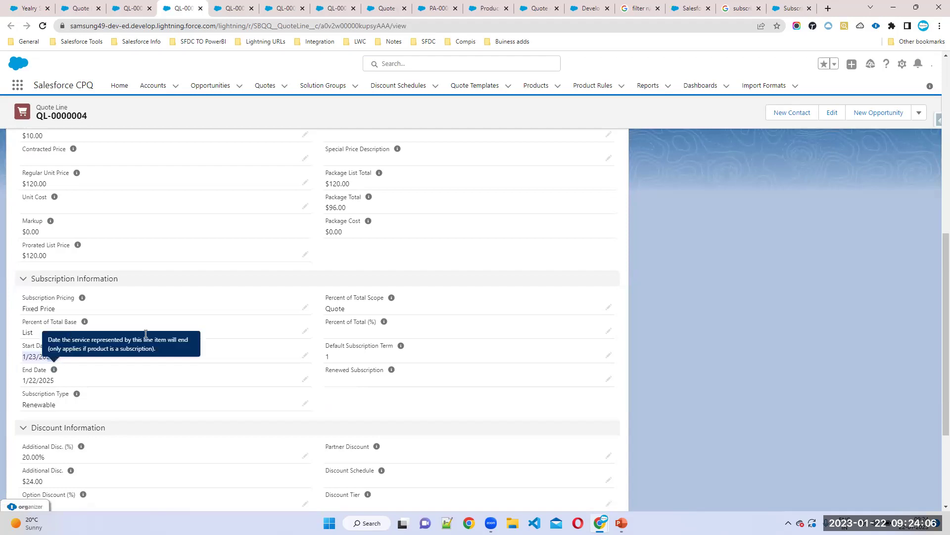
{"action": "mouse_move", "coordinate": [65, 380]}
{"action": "left_mouse_down"}
{"action": "mouse_move", "coordinate": [58, 378]}
{"action": "mouse_move", "coordinate": [82, 378]}
{"action": "left_mouse_up"}
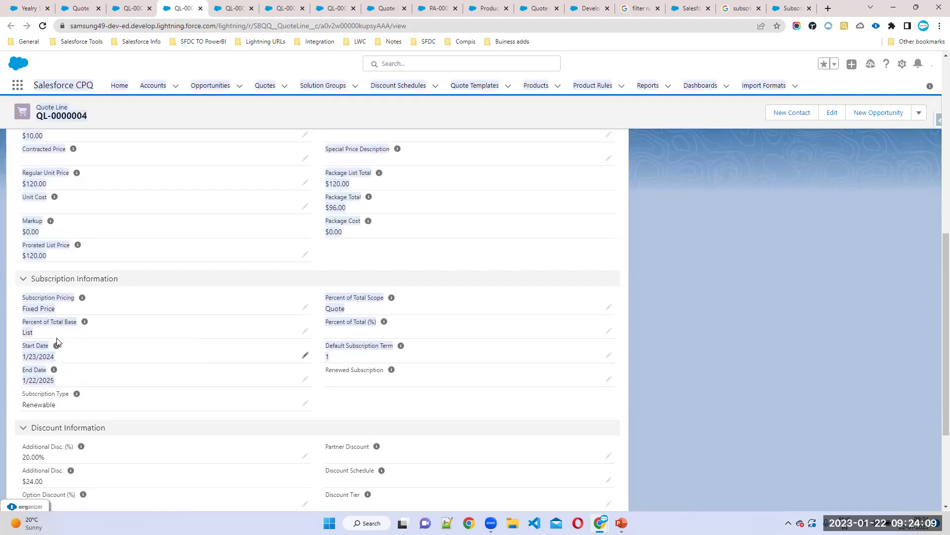
Review the pricing and subscription sections of quote line QL-0000005, and check the start and end dates of QL-0000006.
{"action": "left_click", "coordinate": [233, 8]}
{"action": "scroll", "coordinate": [105, 396], "scroll_direction": "down", "scroll_amount": 5}
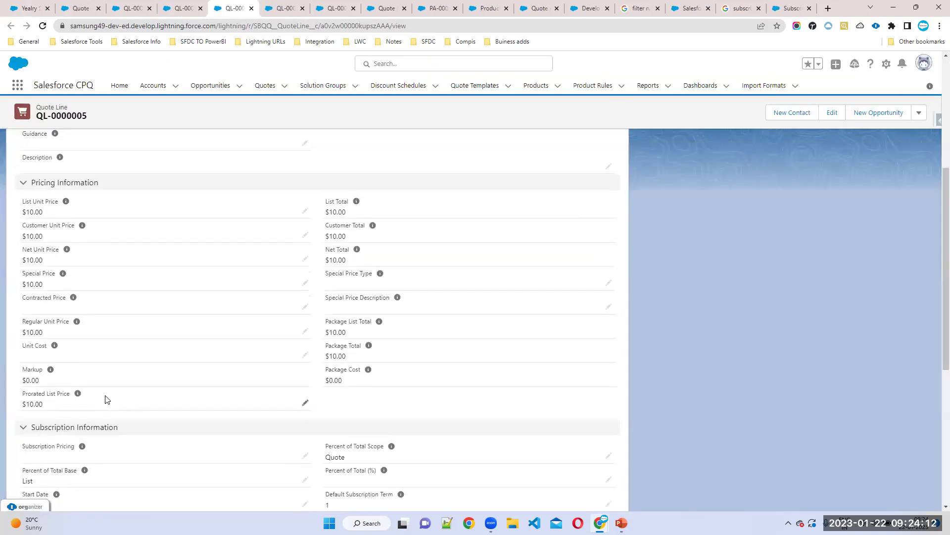
{"action": "scroll", "coordinate": [105, 400], "scroll_direction": "down", "scroll_amount": 5}
{"action": "left_click", "coordinate": [291, 4]}
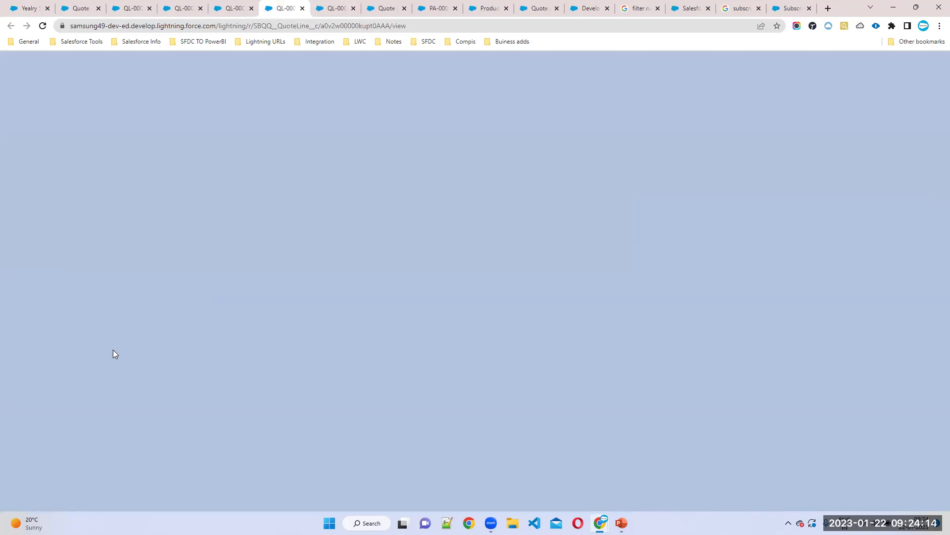
{"action": "scroll", "coordinate": [70, 391], "scroll_direction": "down", "scroll_amount": 3}
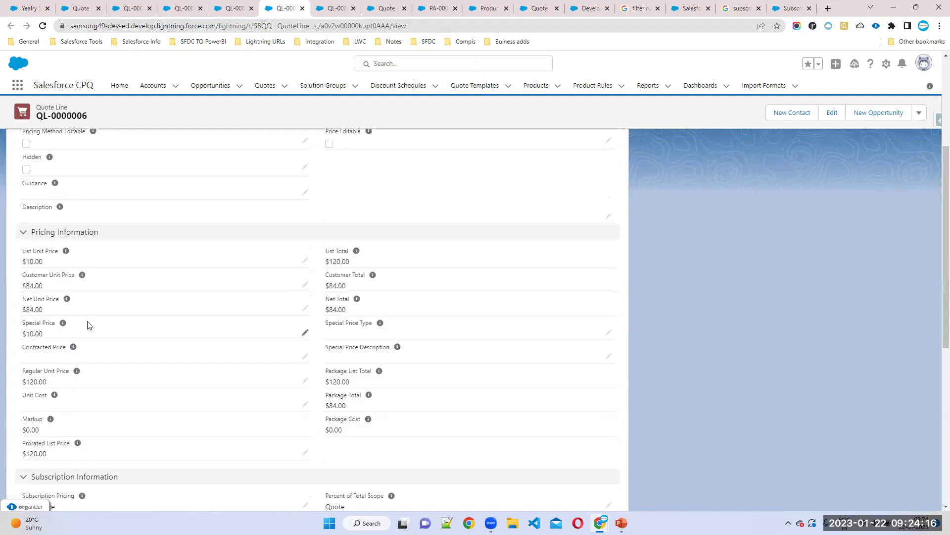
{"action": "scroll", "coordinate": [94, 320], "scroll_direction": "down", "scroll_amount": 3}
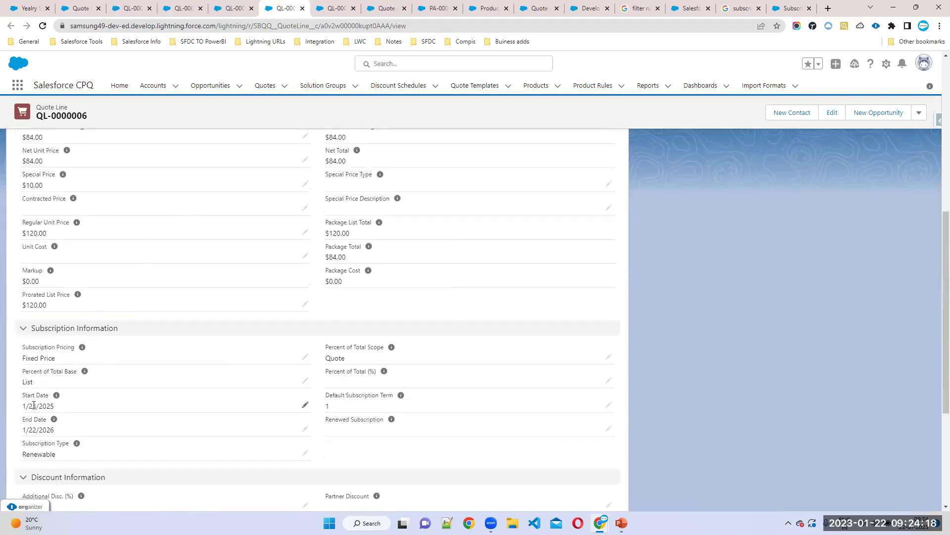
{"action": "left_click_drag", "start_coordinate": [72, 431], "coordinate": [233, 17]}
Return to quote line QL-0000005 and examine its start and end date fields, discount information and pricing.
{"action": "left_click", "coordinate": [232, 11]}
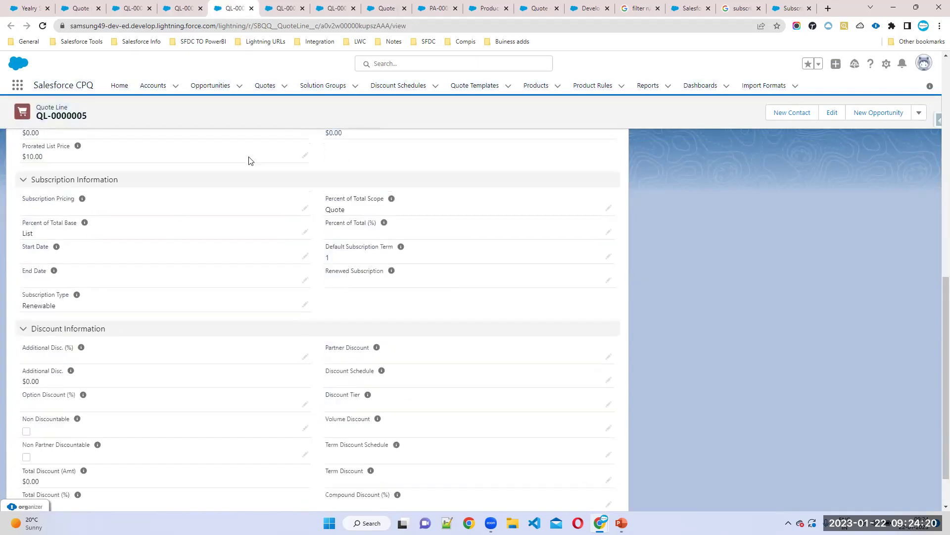
{"action": "scroll", "coordinate": [142, 294], "scroll_direction": "down", "scroll_amount": 2}
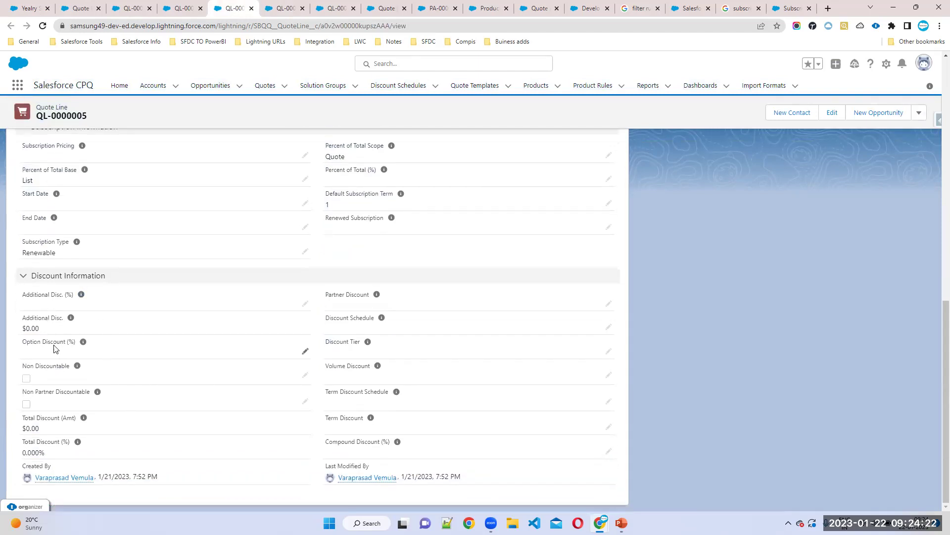
{"action": "left_click_drag", "start_coordinate": [21, 189], "coordinate": [114, 228]}
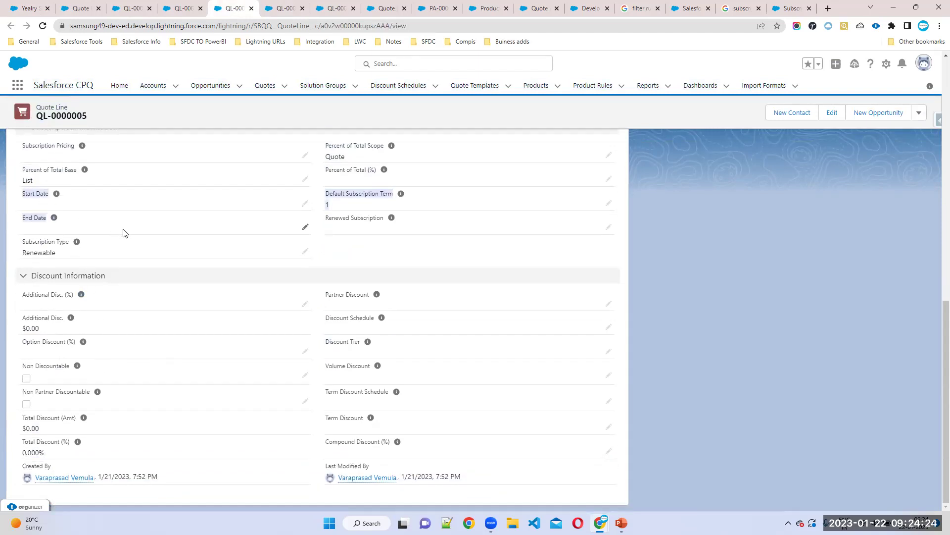
{"action": "scroll", "coordinate": [136, 261], "scroll_direction": "up", "scroll_amount": 8}
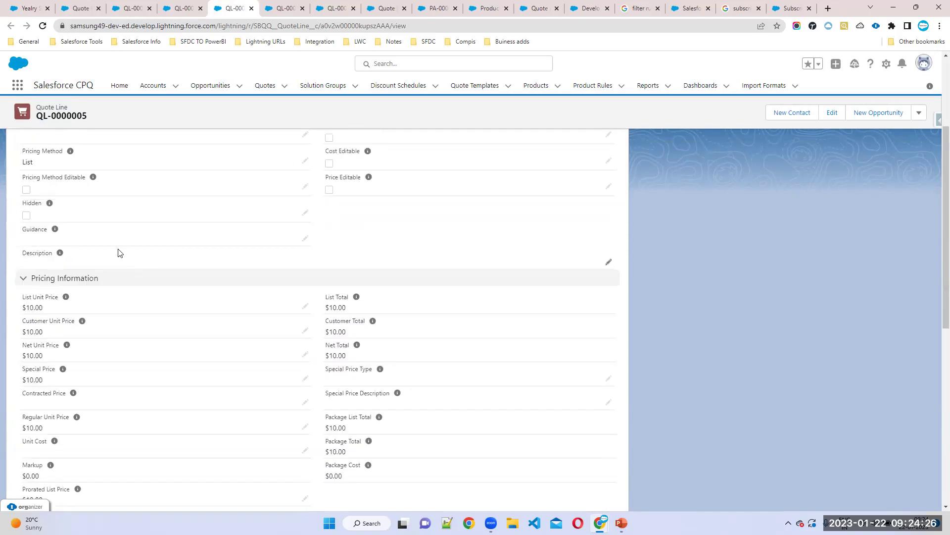
{"action": "scroll", "coordinate": [258, 352], "scroll_direction": "up", "scroll_amount": 3}
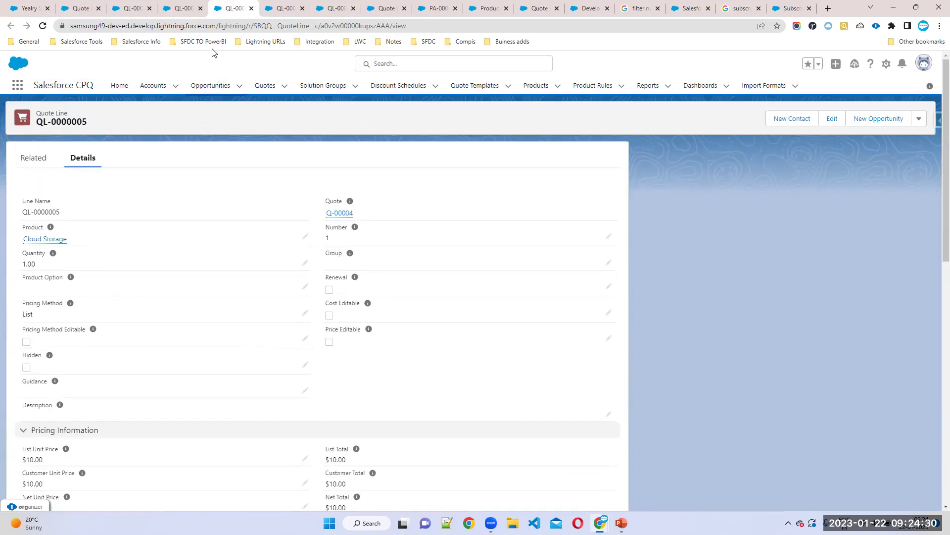
Close all the individual quote line record tabs and return to the Quote Lines list of Q-00004.
{"action": "left_click", "coordinate": [199, 9]}
{"action": "left_click", "coordinate": [200, 9]}
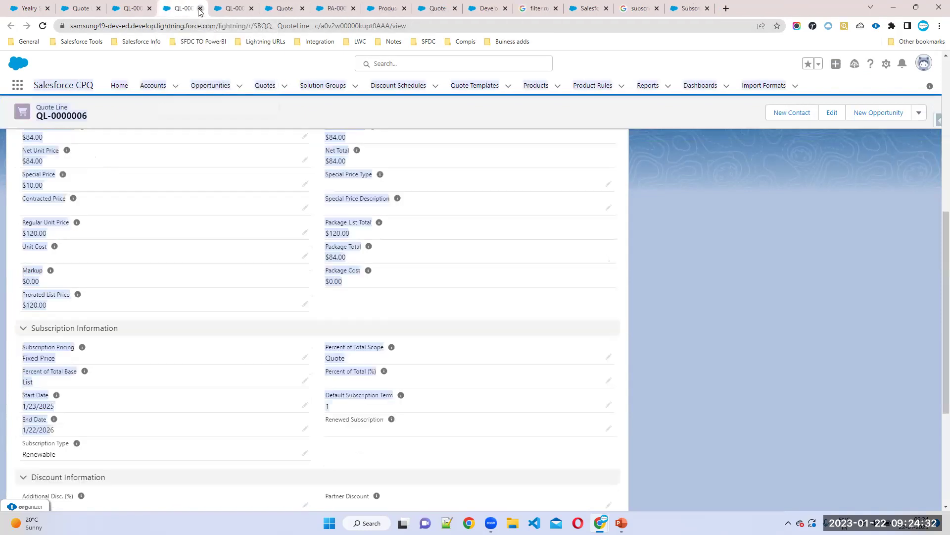
{"action": "left_click", "coordinate": [199, 8]}
{"action": "left_click", "coordinate": [200, 8]}
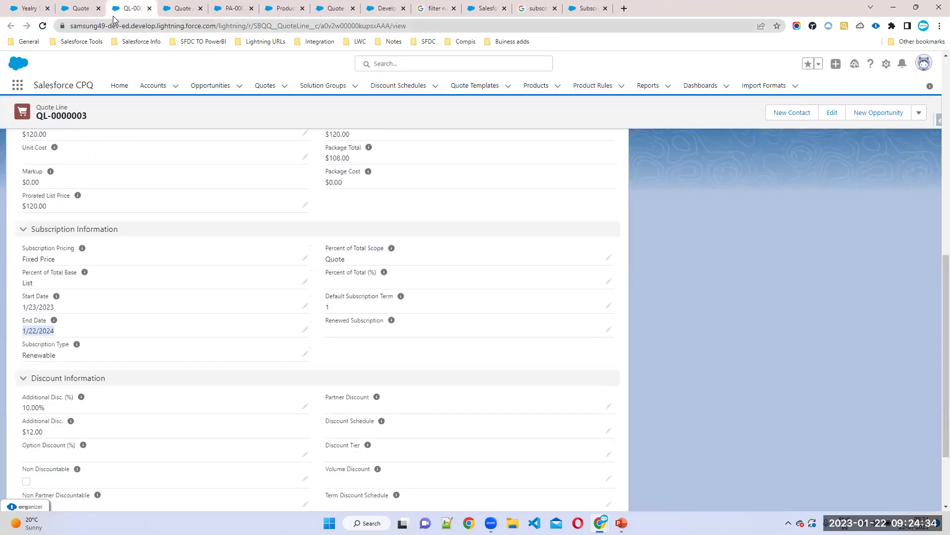
{"action": "left_click", "coordinate": [149, 9]}
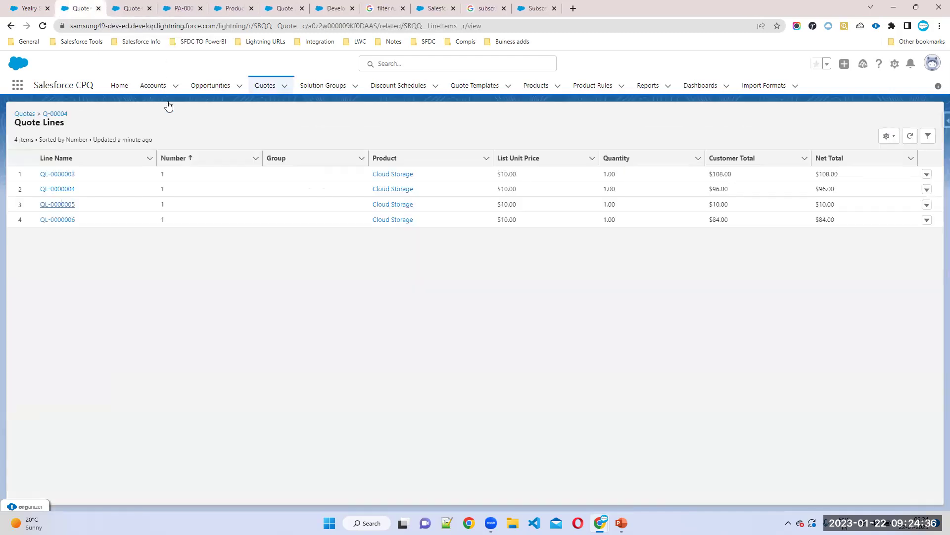
Switch to the CPQNotes.vfp notes in the Developer Console and add a separator line of equals signs below the Price Dimensions notes.
{"action": "left_click", "coordinate": [485, 5]}
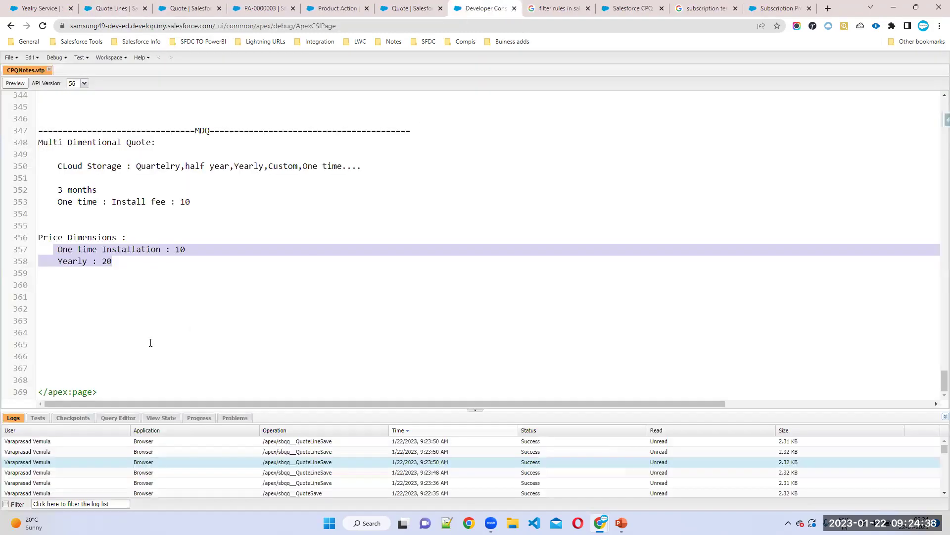
{"action": "left_click", "coordinate": [47, 307]}
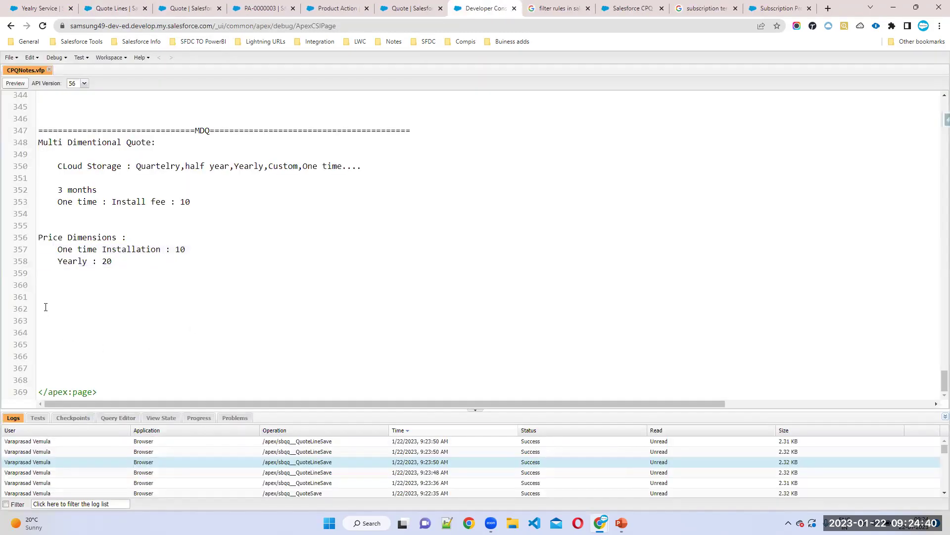
{"action": "type", "text": "=============================================================================="}
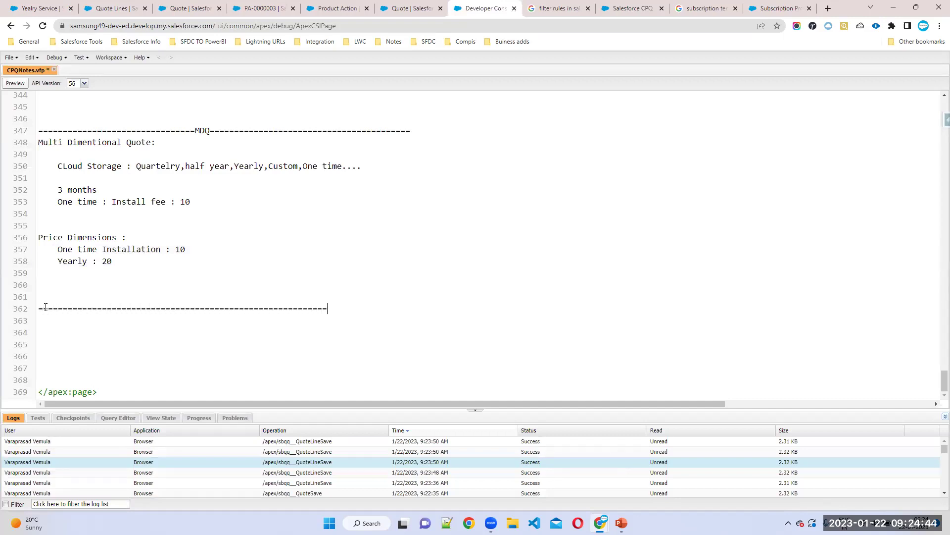
{"action": "key", "text": "Return"}
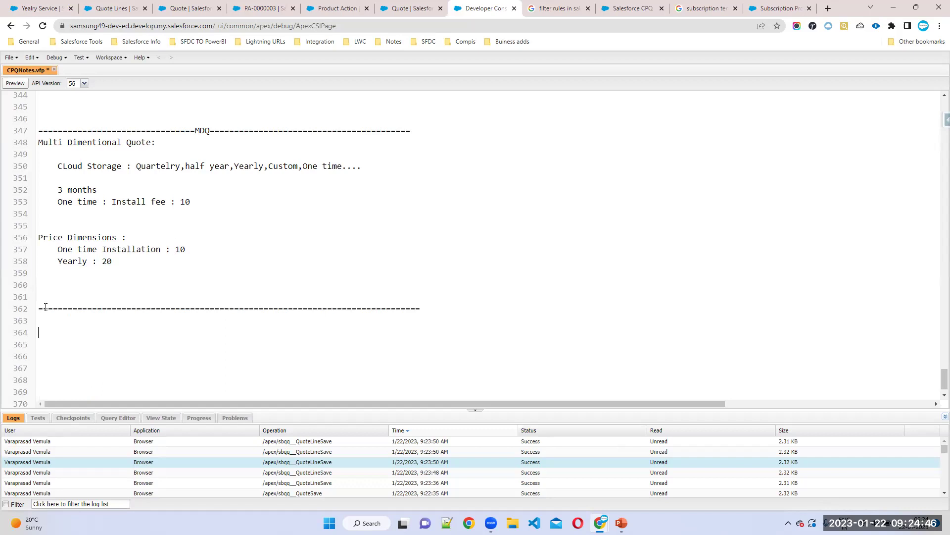
Below the separator, add the note "IQ : Only ONe primary quote is for one Opportunity.".
{"action": "key", "text": "Return"}
{"action": "type", "text": "IQ : Only ONe primary quote is for one per"}
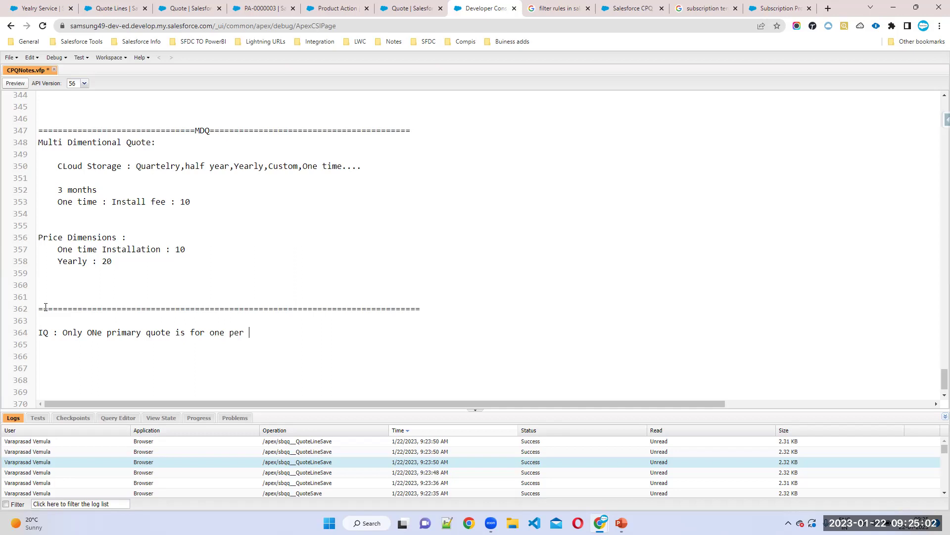
{"action": "key", "text": "BackSpace"}
{"action": "key", "text": "BackSpace"}
{"action": "key", "text": "BackSpace"}
{"action": "type", "text": "Opportunit"}
Add a second note line reading "IQ: Whenever We select primary Quote so automatically Those lines will goes to Opportunity".
{"action": "type", "text": "Q"}
{"action": "type", "text": ": Whe"}
{"action": "type", "text": "never"}
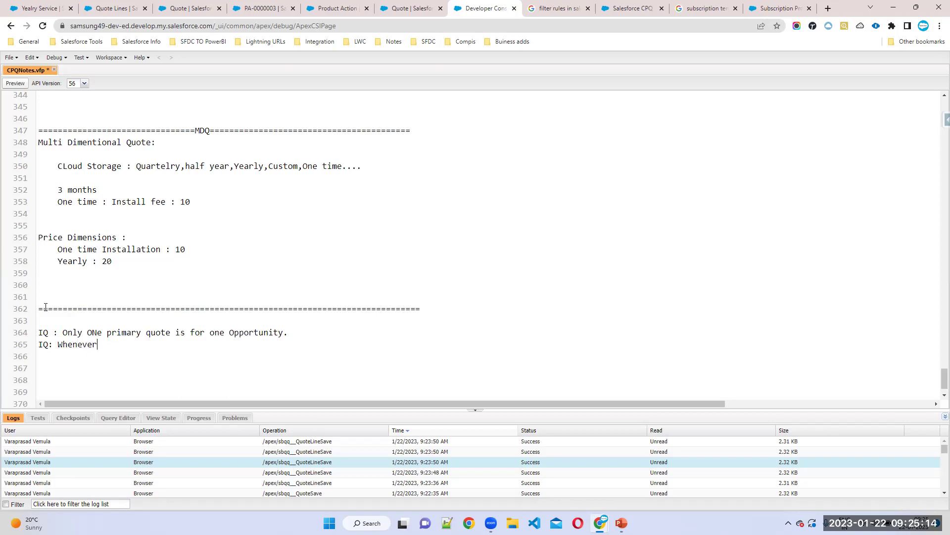
{"action": "type", "text": " We select primary Quote s"}
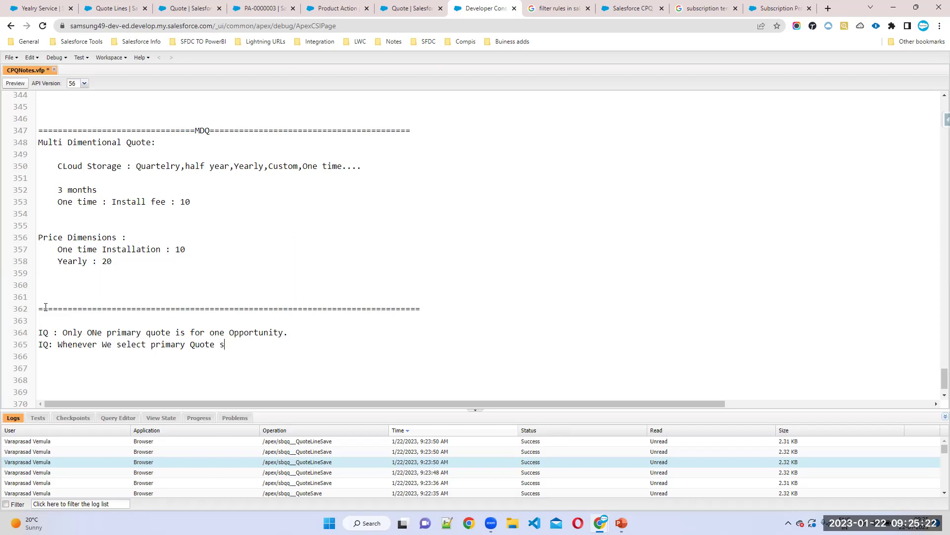
{"action": "type", "text": "o automatically Those lines wi"}
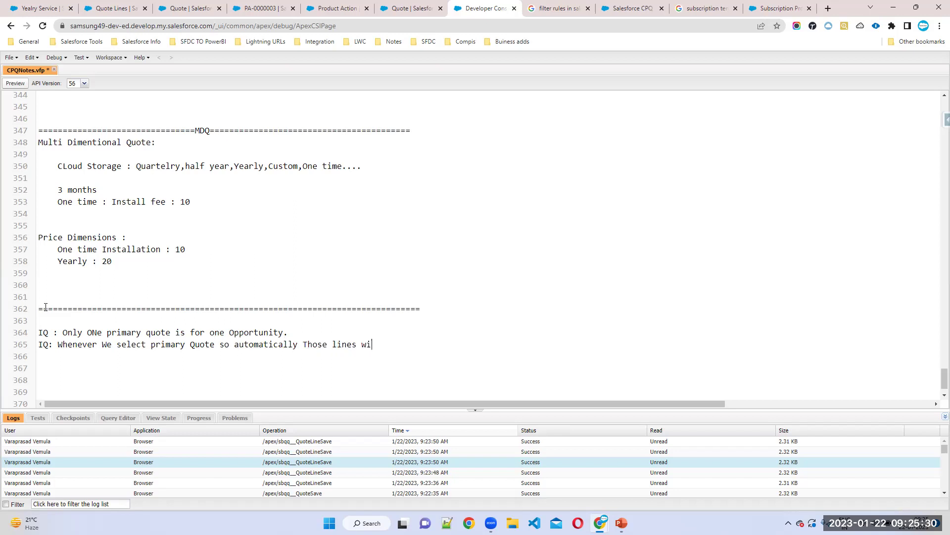
{"action": "type", "text": "ll goes to Opportunity"}
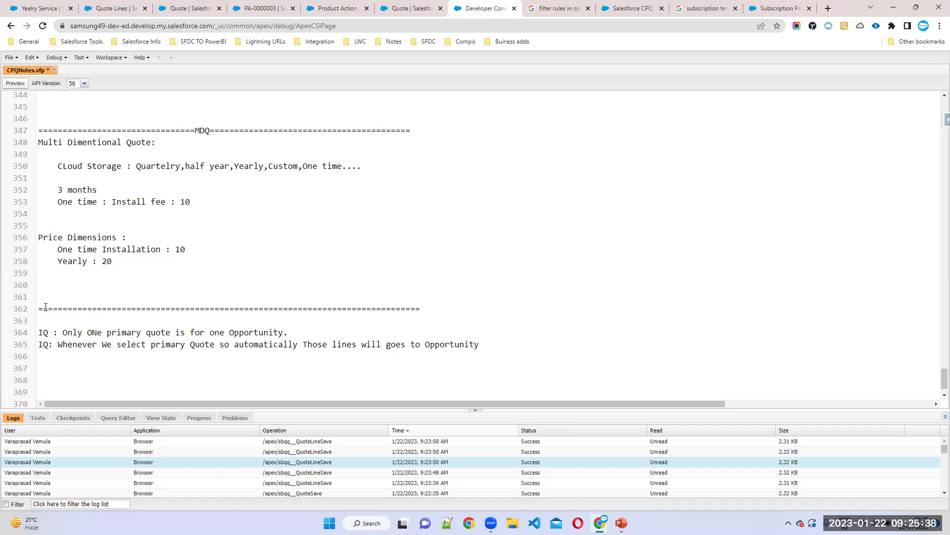